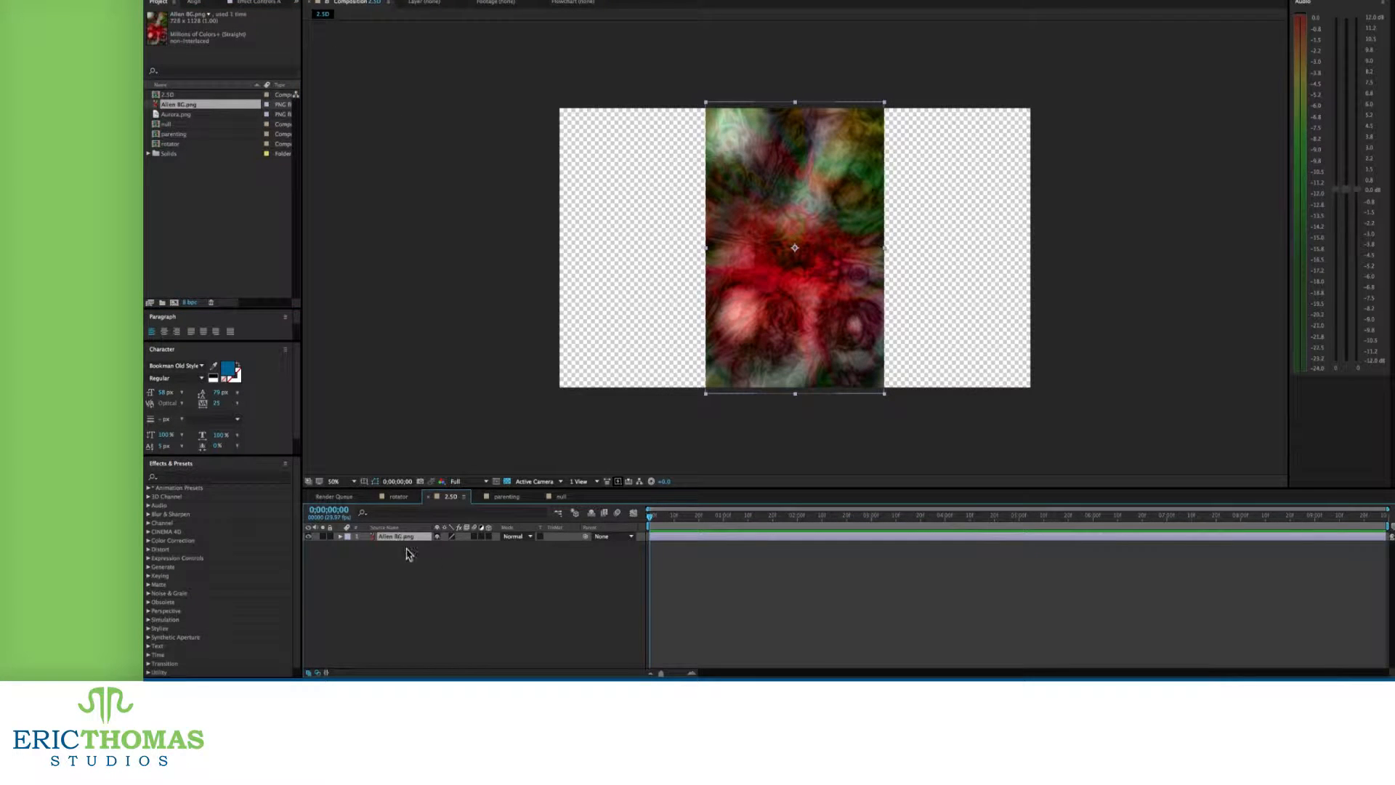
Rotate the Alien BG.png layer to -90° and scale it up until it covers the whole composition frame
key(r)
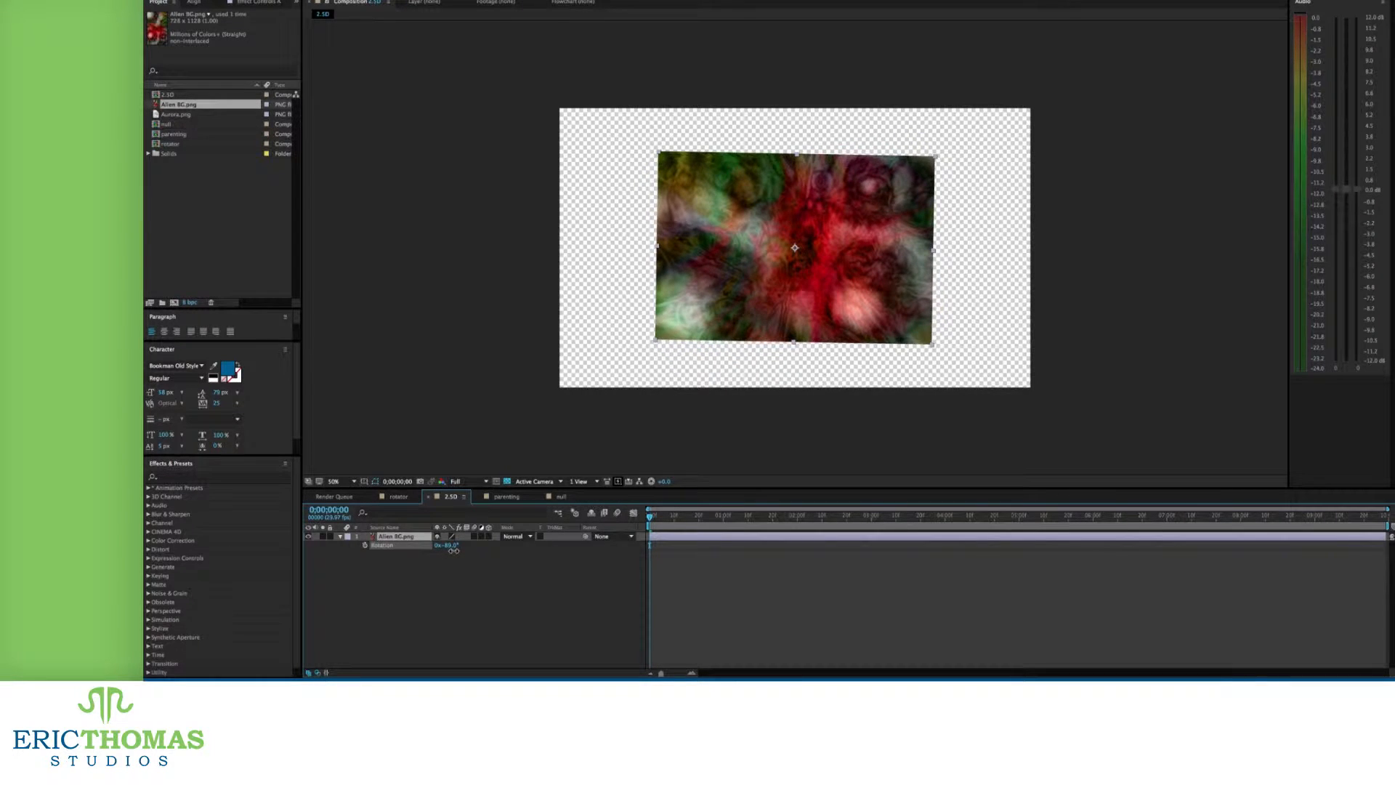
drag(939, 333, 1074, 415)
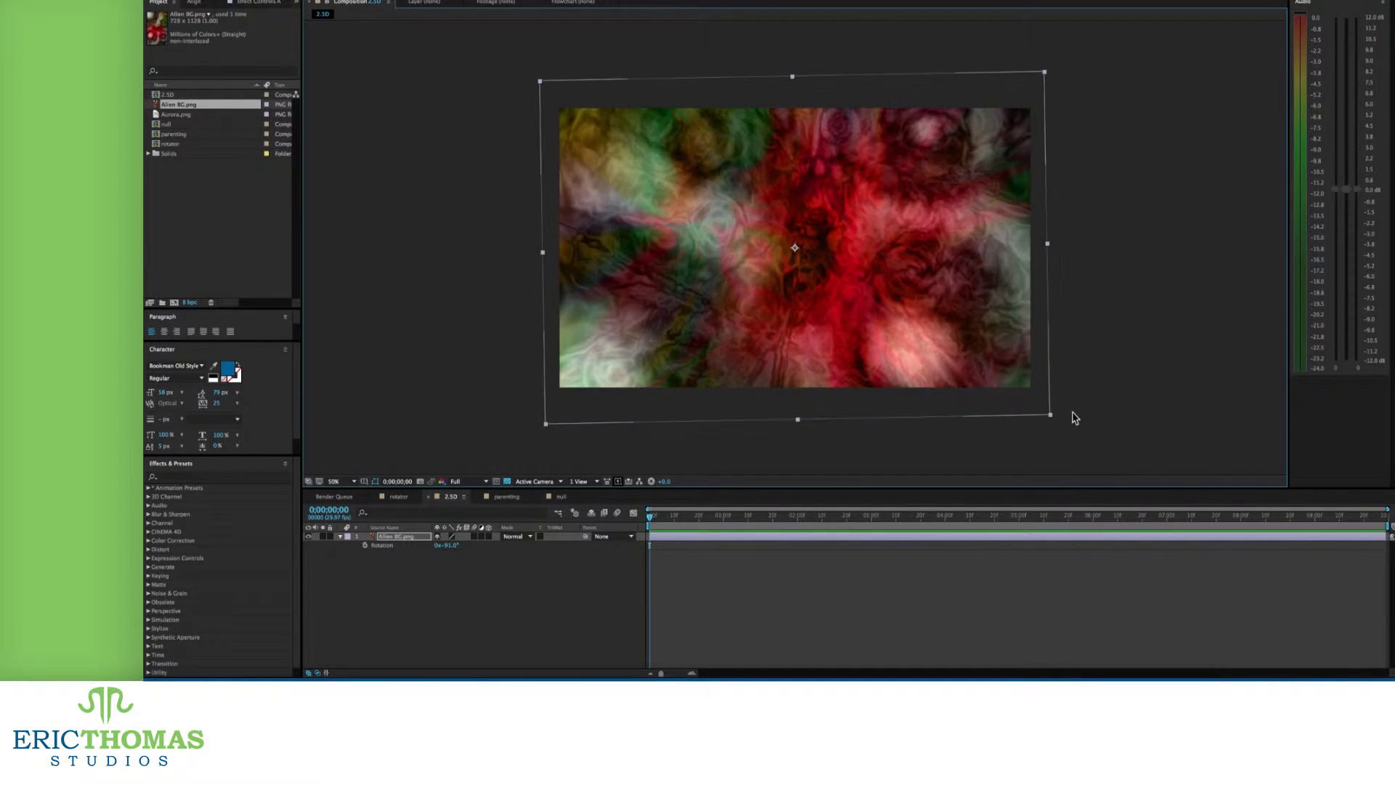
drag(451, 551, 455, 551)
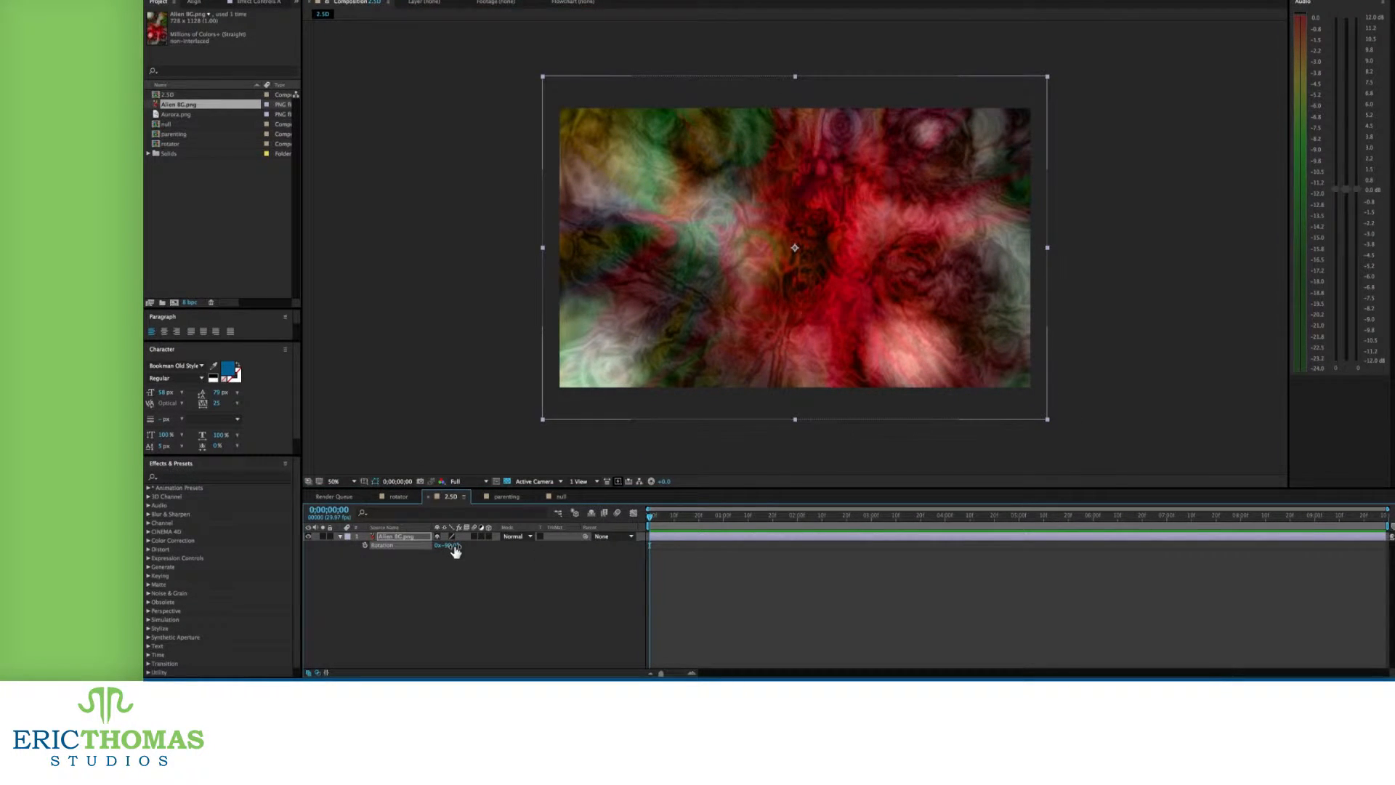
Make Alien BG.png a 3D layer scaled down to fit inside the frame, and hide the transparency grid
click(488, 536)
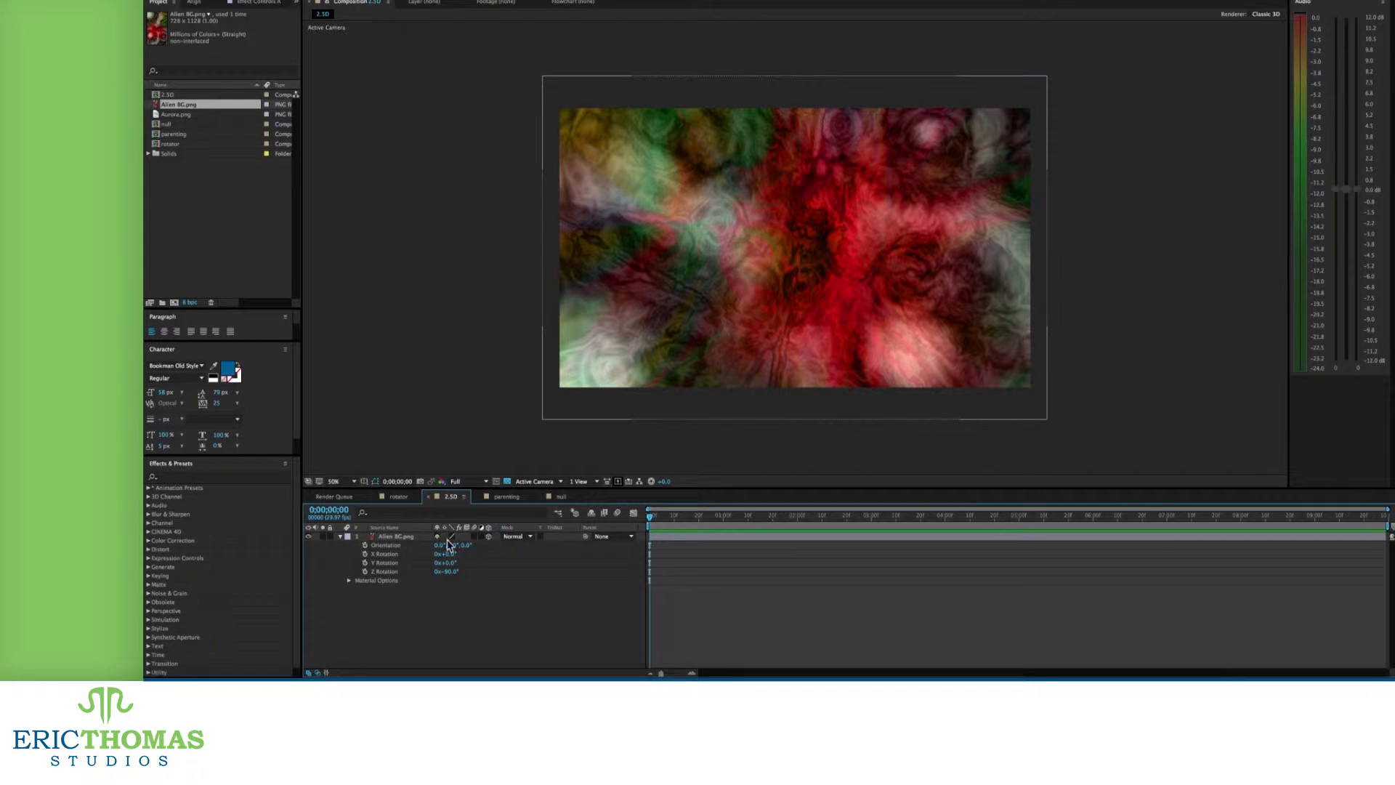
click(1049, 421)
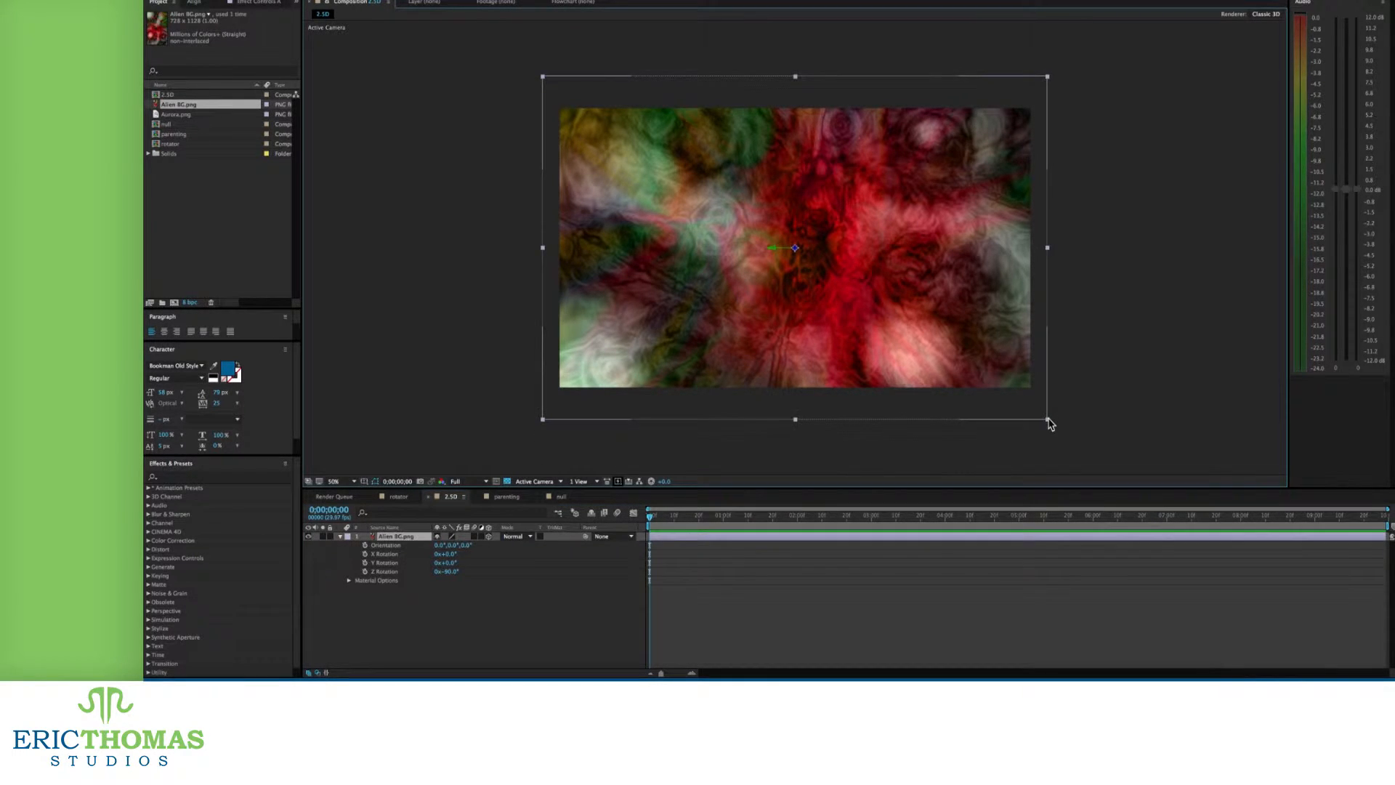
drag(1049, 421, 983, 375)
click(508, 481)
Try an X Rotation on the Alien BG.png layer, undo it, and reveal Position alongside the rotation properties
drag(447, 554, 211, 560)
key(ctrl+z)
key(shift+p)
Preview the 3D layer from Custom View 1 and return to the Active Camera view
click(538, 481)
click(556, 570)
click(538, 481)
click(542, 493)
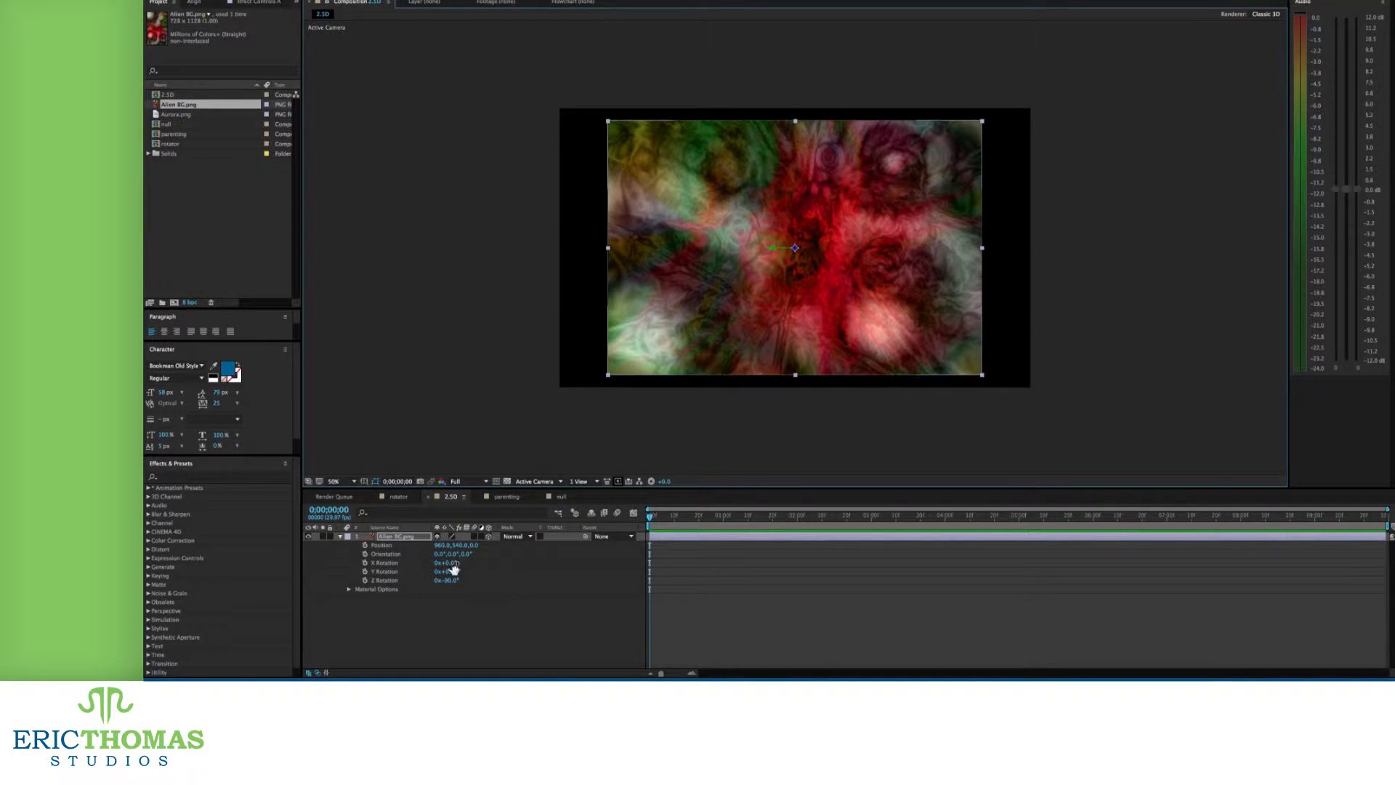
Replace the modified layer in the 2.5D composition with a fresh copy of Alien BG.png
click(341, 536)
click(489, 537)
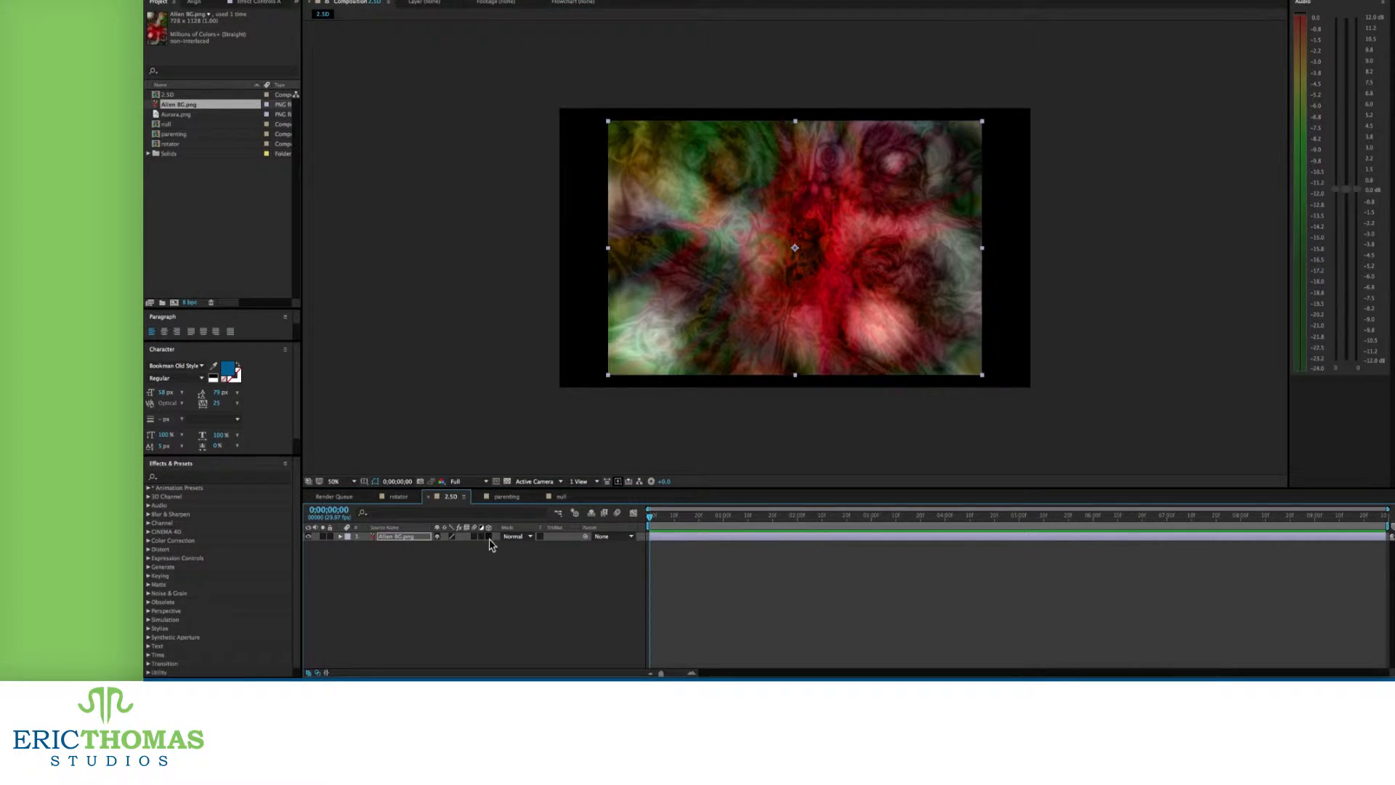
key(Delete)
drag(218, 103, 437, 556)
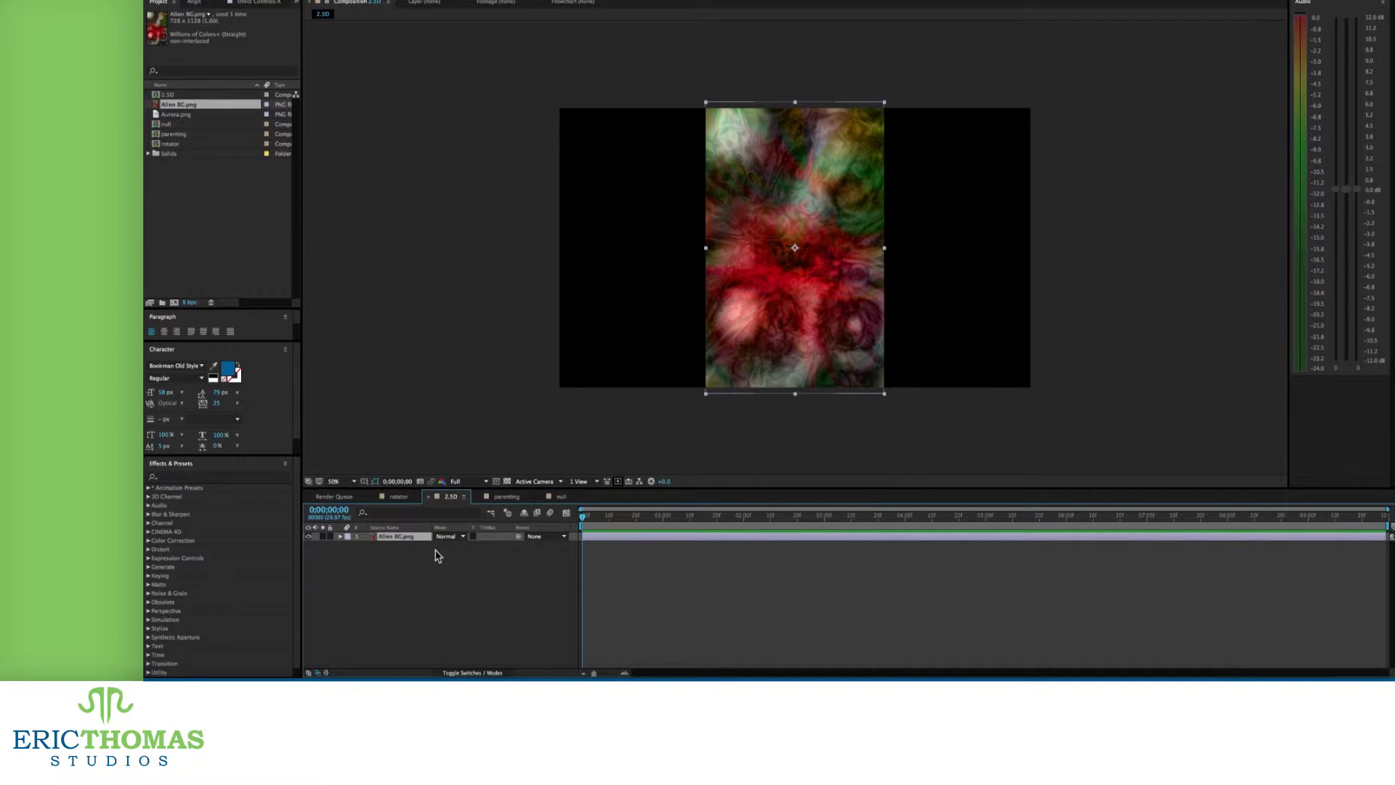
Show the layer switches, make the new Alien BG.png layer 3D and expand its Transform properties
click(308, 673)
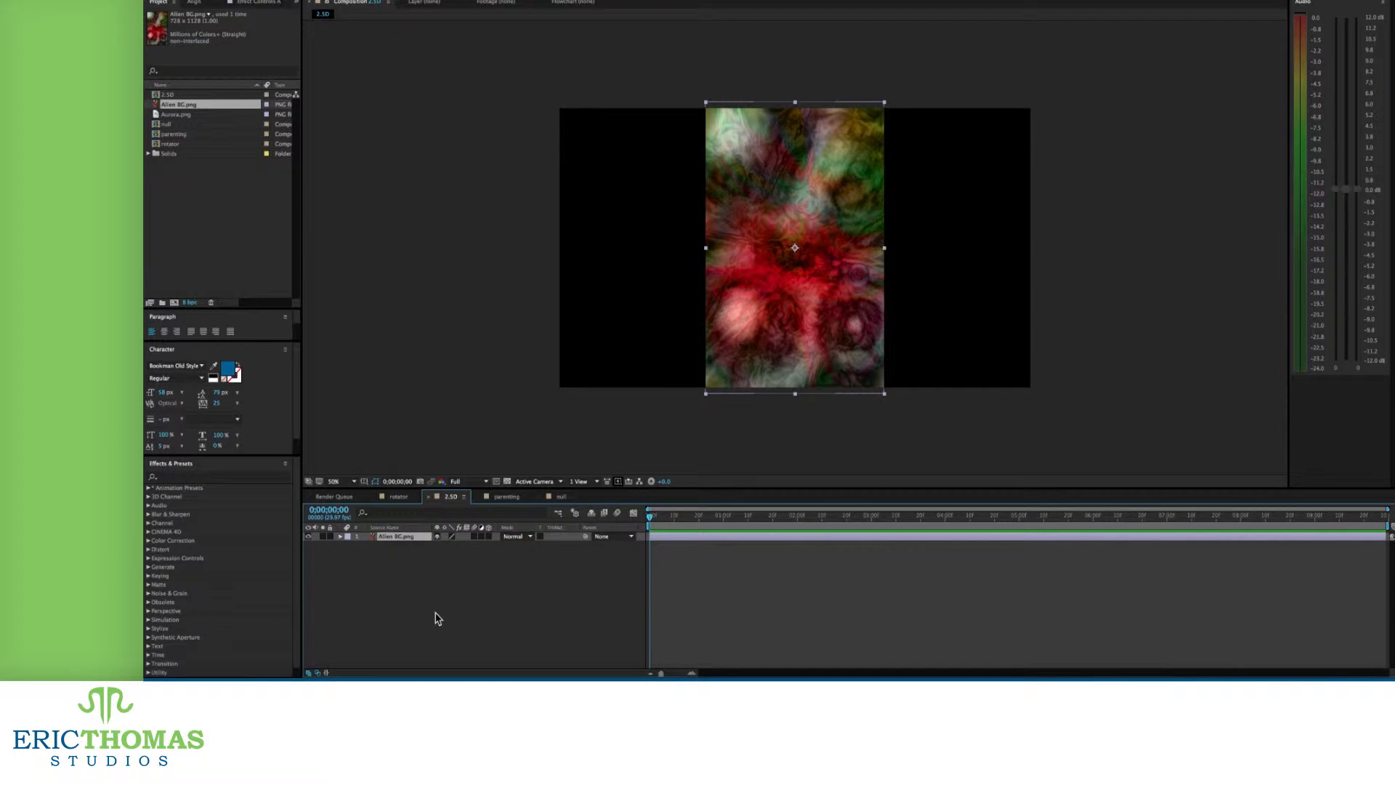
click(489, 536)
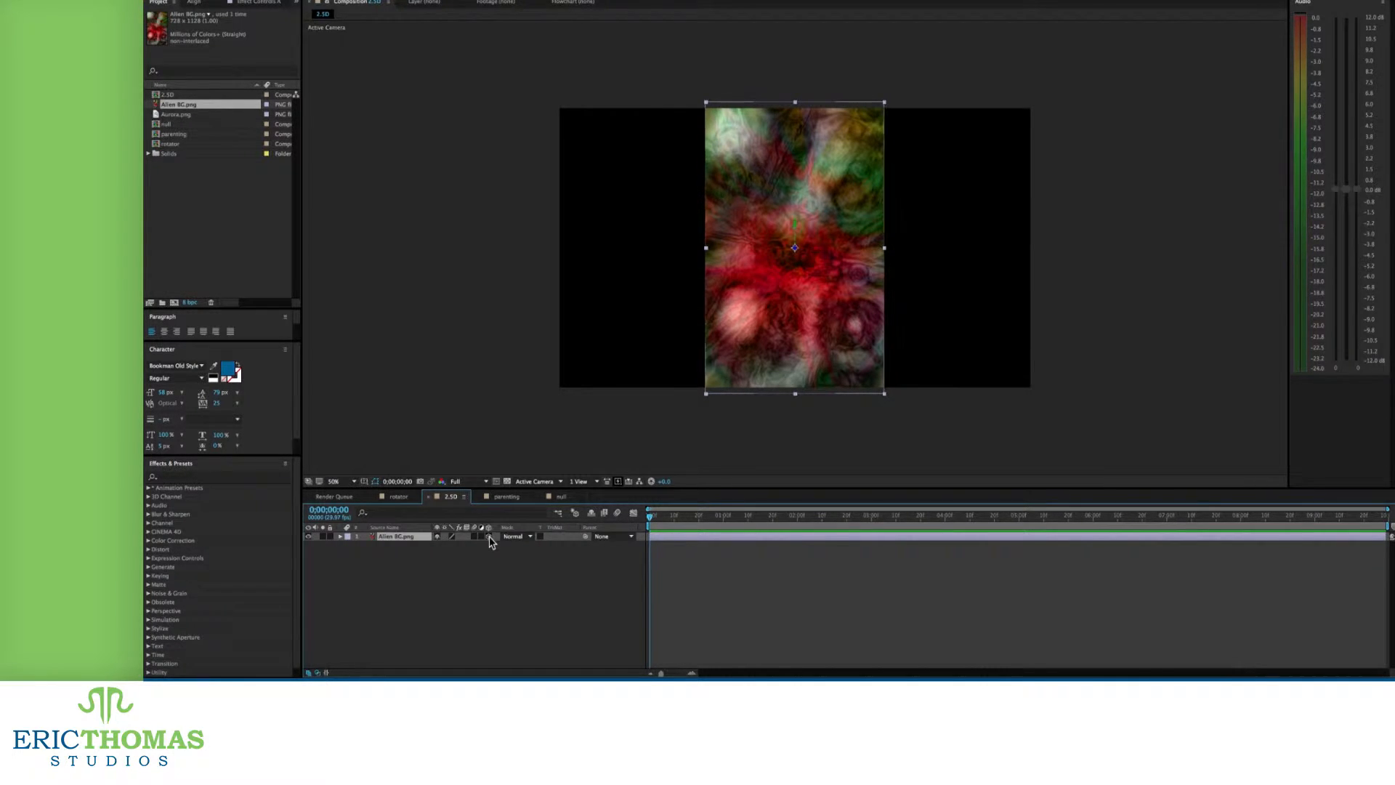
click(341, 537)
click(350, 546)
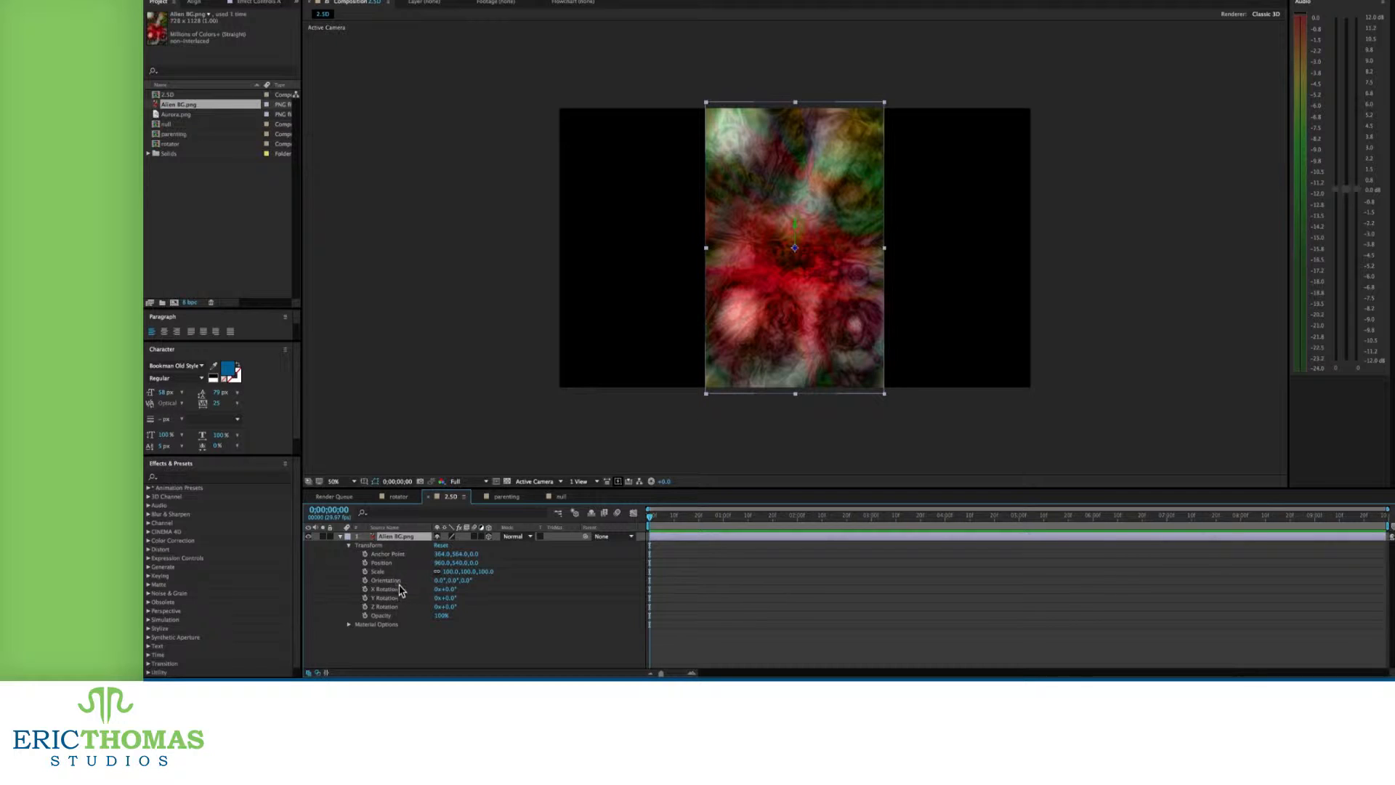
Try a Y Rotation on the Alien BG.png layer in Custom View 1 and undo the changes
click(538, 481)
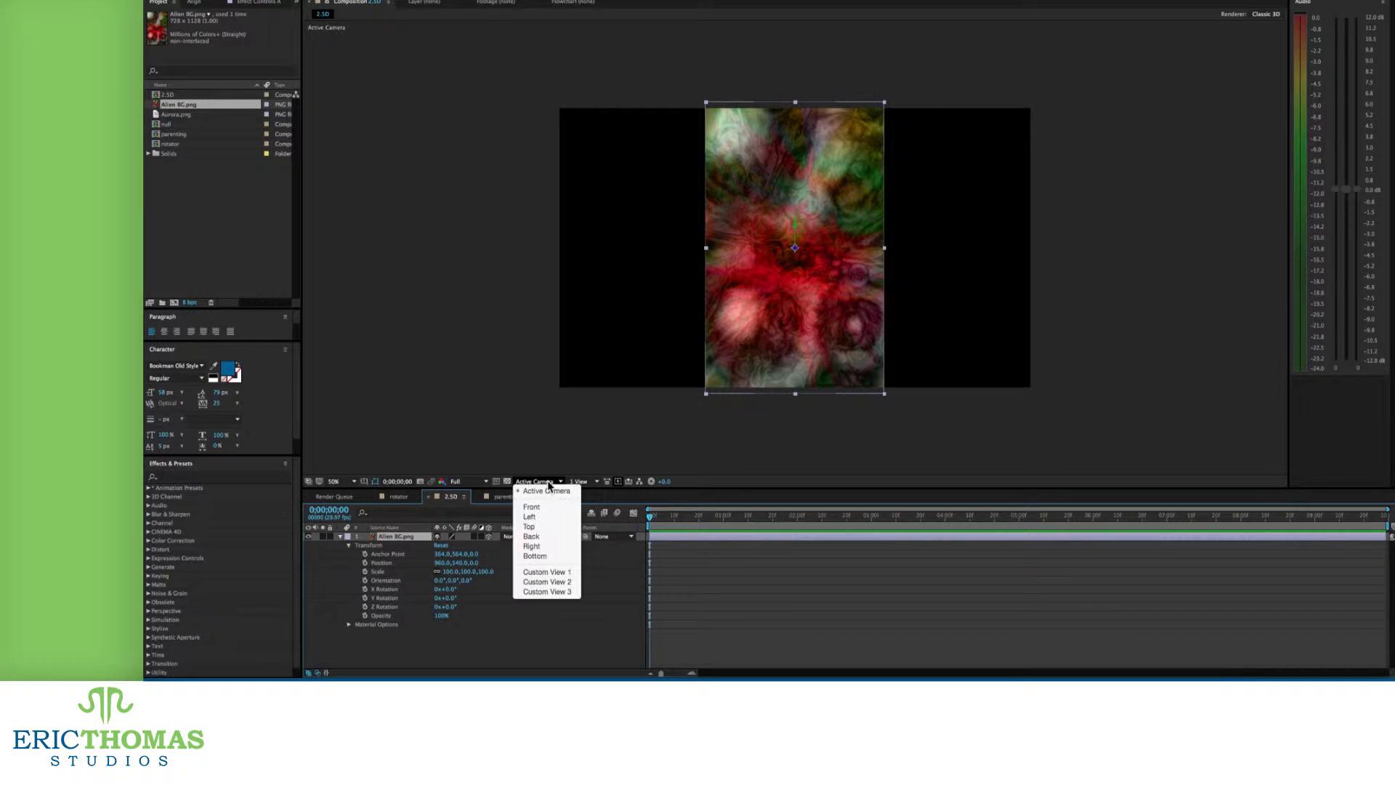
click(546, 573)
drag(452, 598, 349, 564)
key(super+z)
key(super+z)
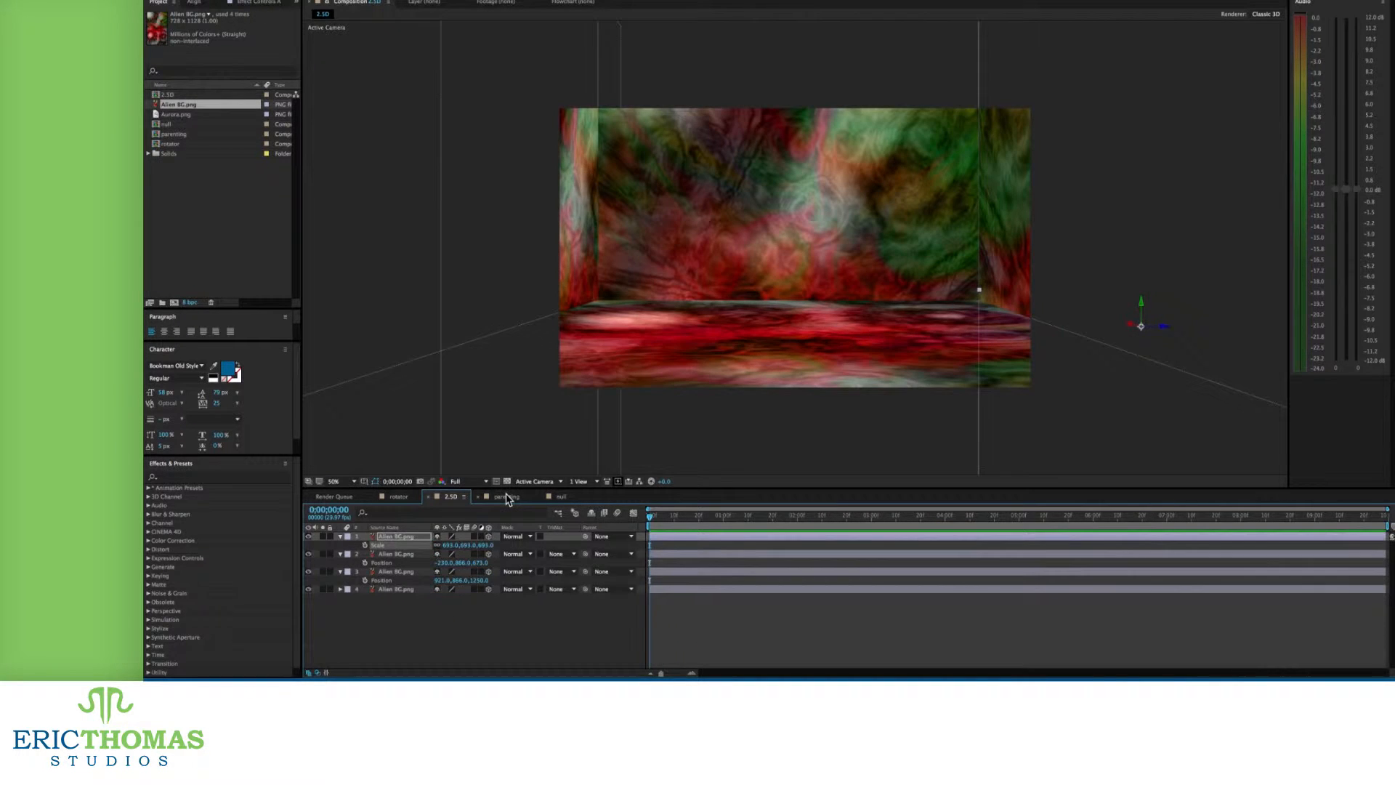
Switch to the parenting composition and create a dark gray solid with the colour 555555
click(506, 497)
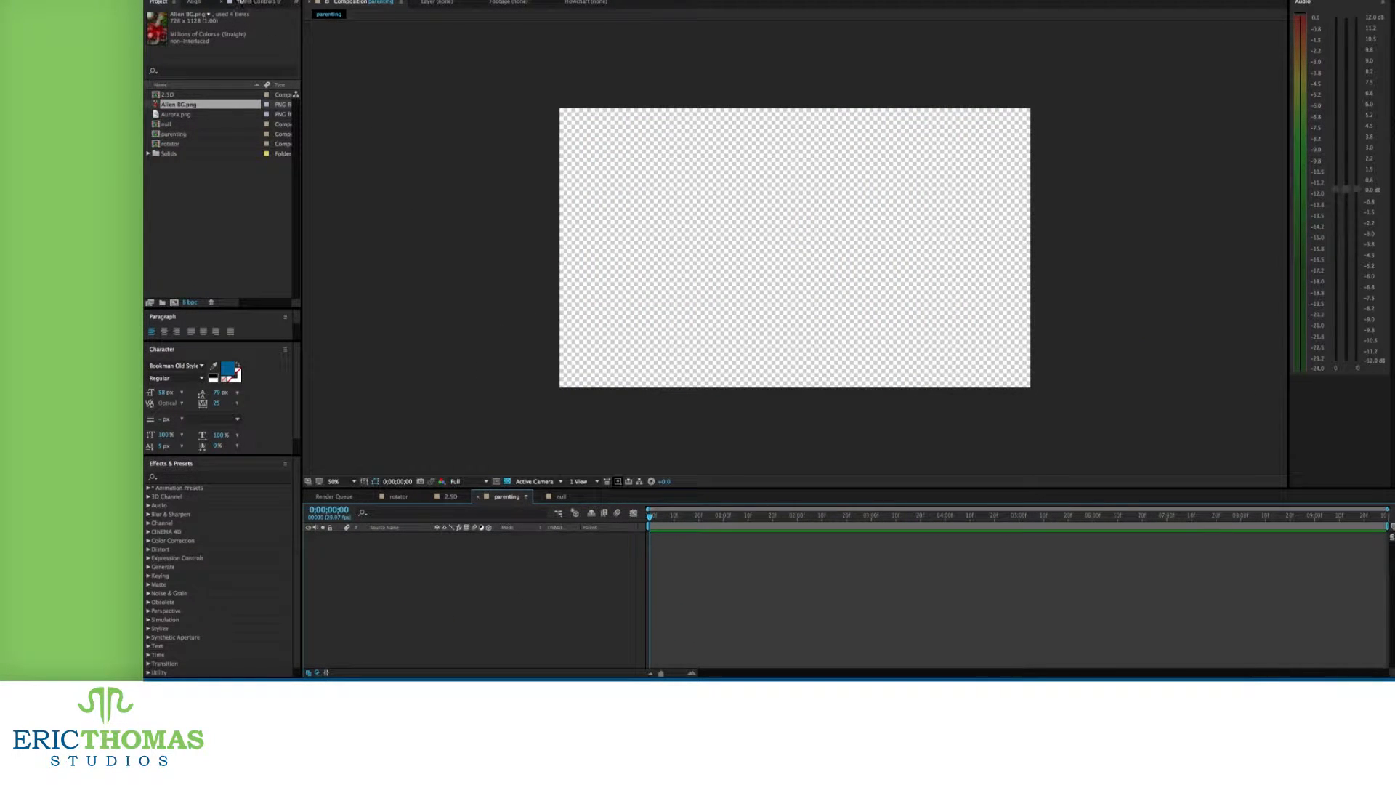
key(super+y)
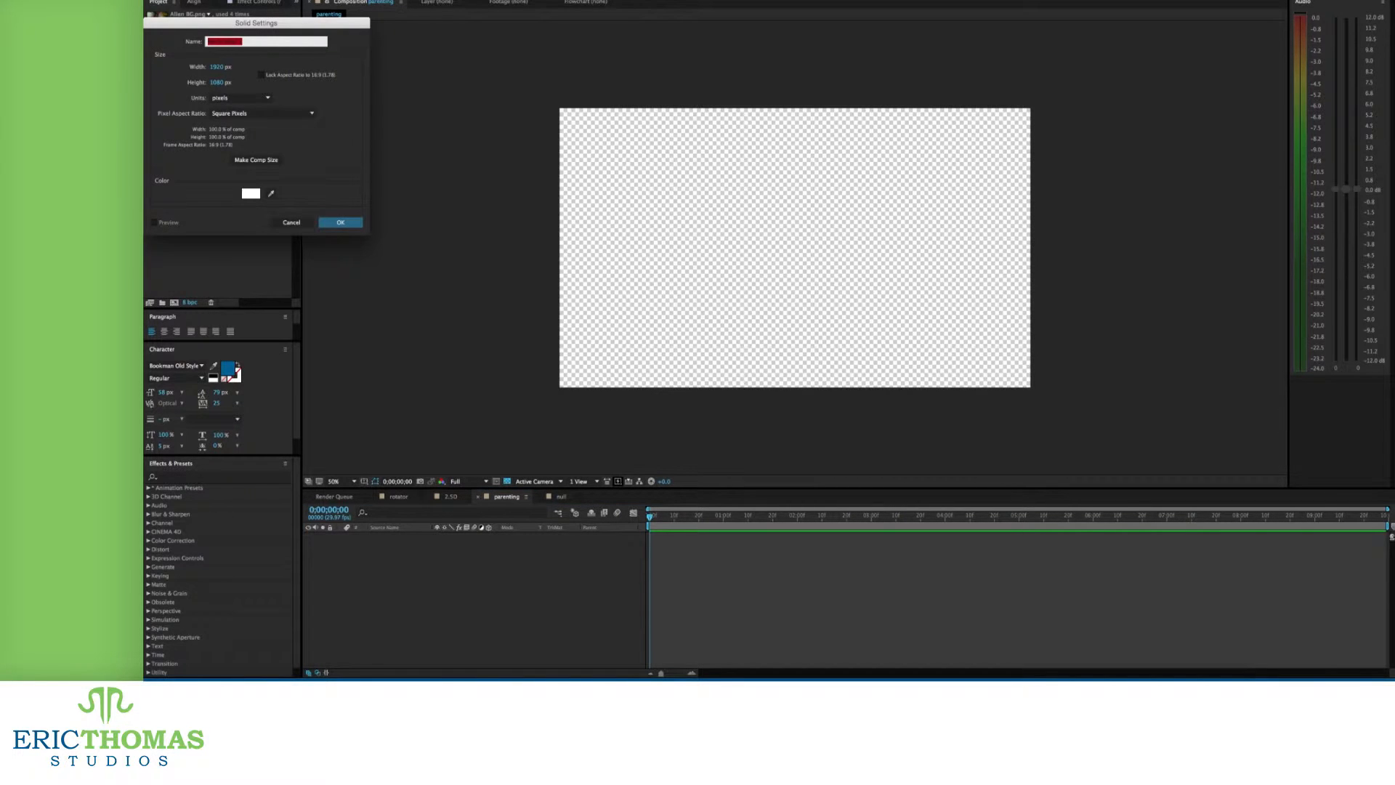
click(251, 194)
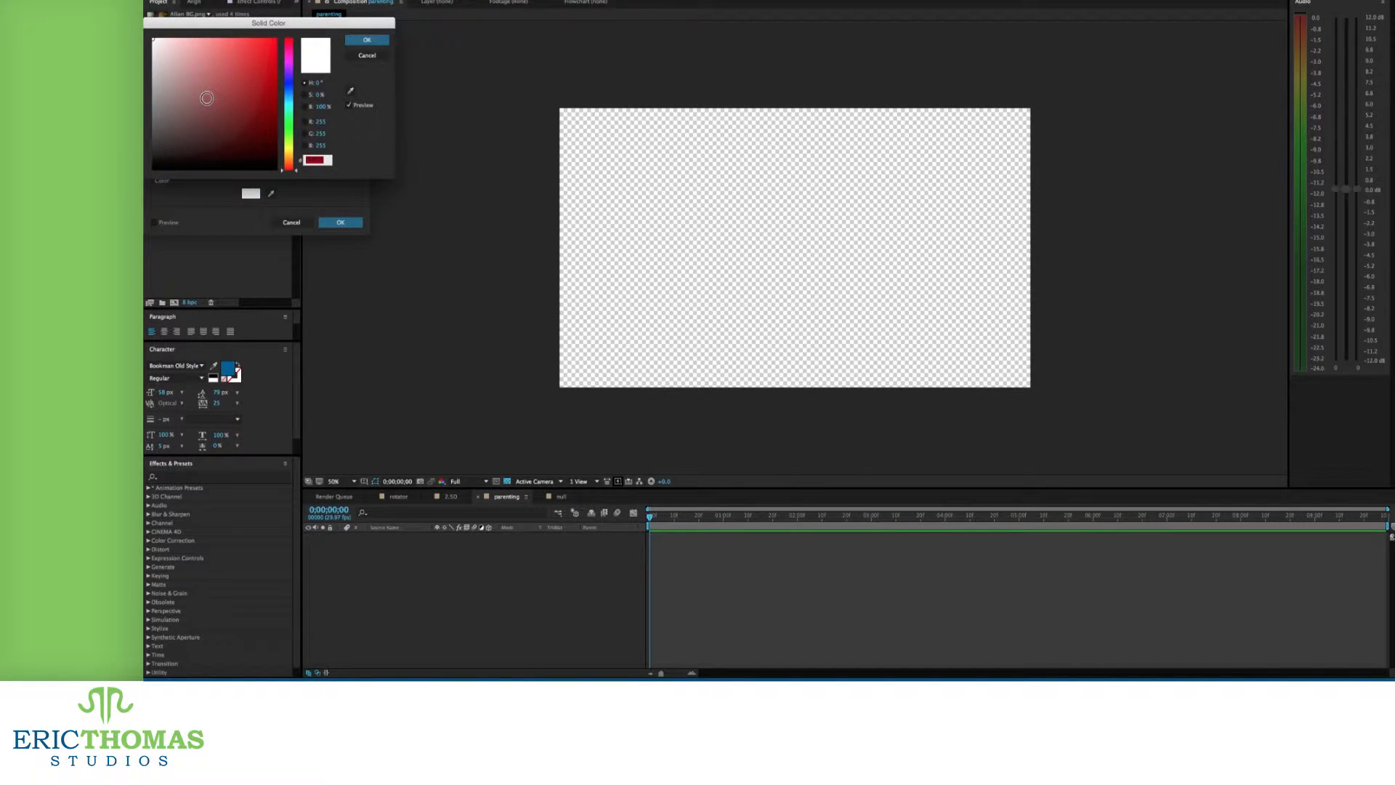
text(555555)
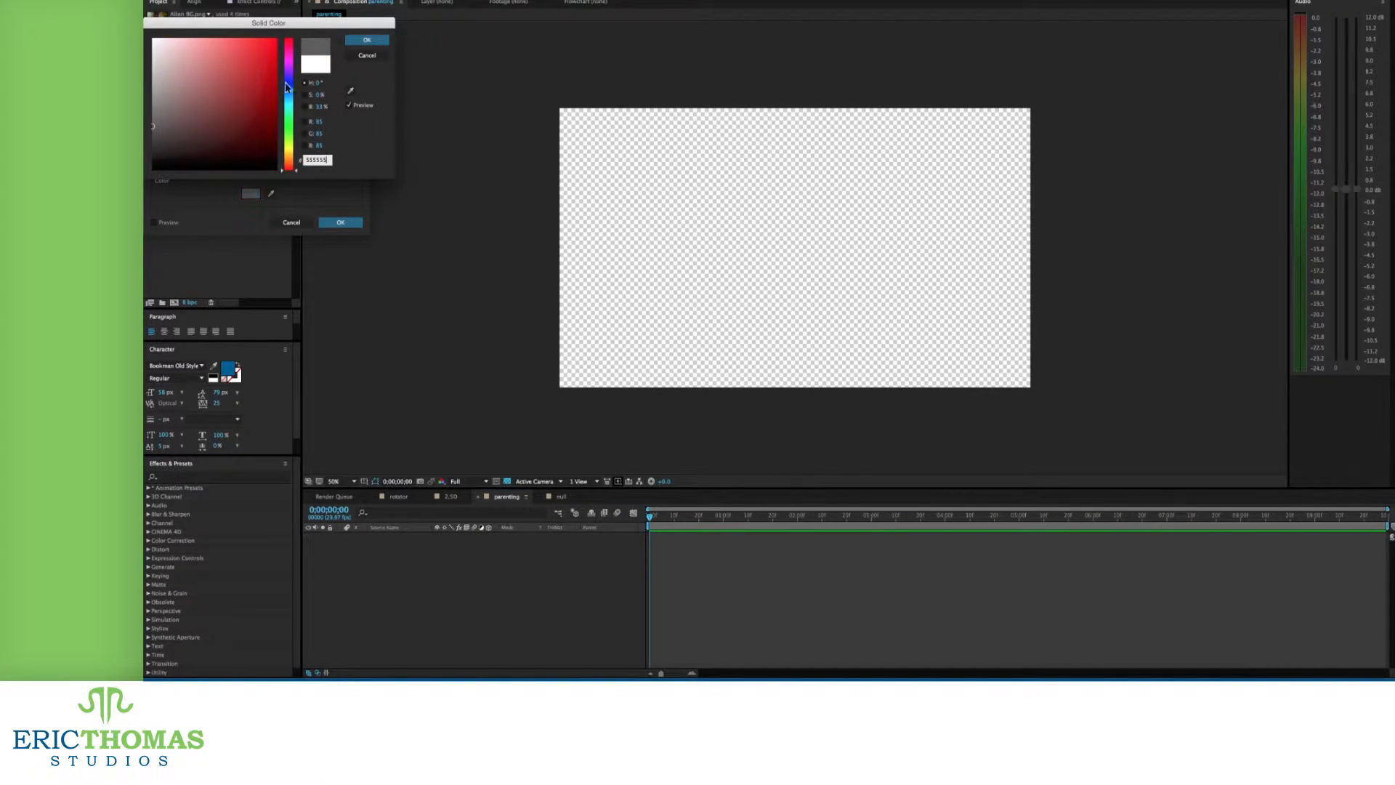
click(381, 40)
click(336, 223)
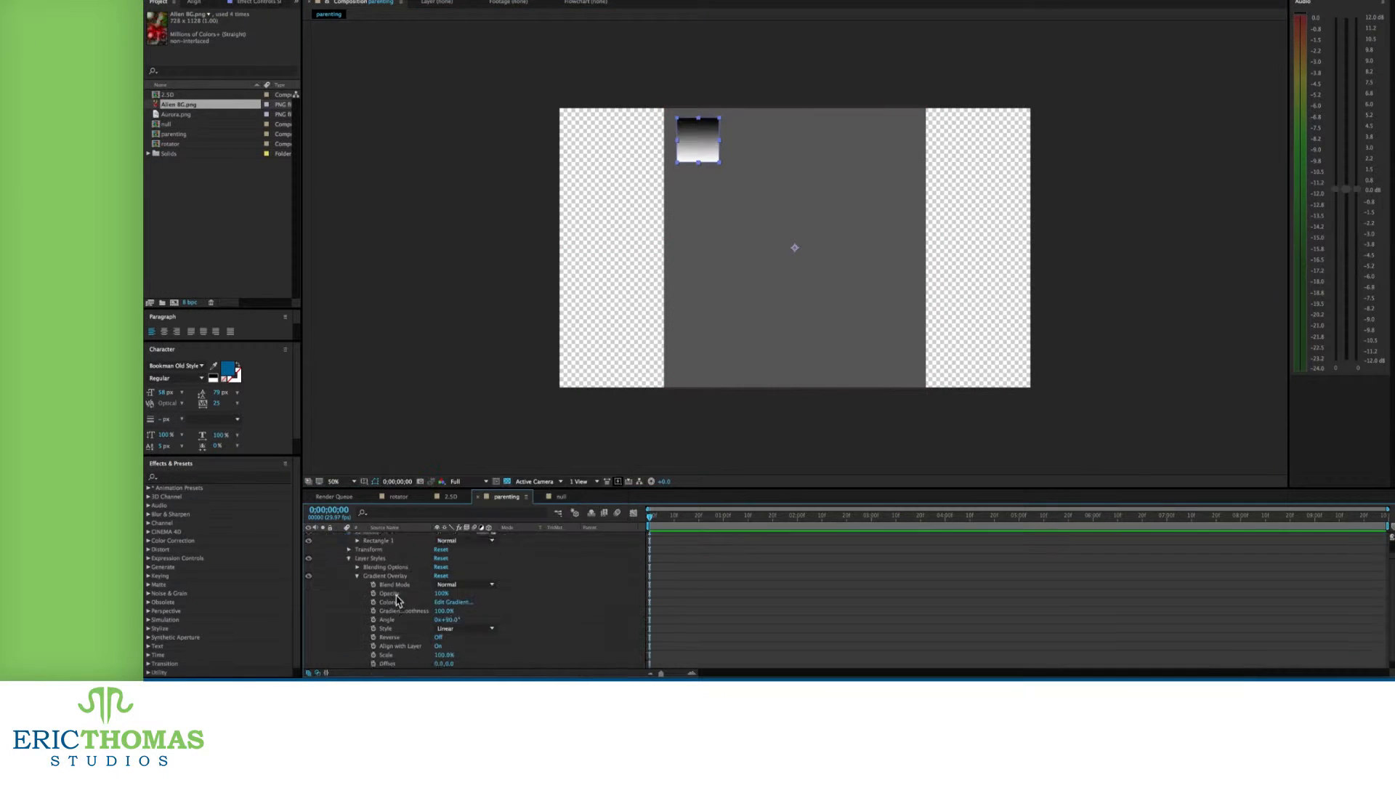
Set the rectangle's Gradient Overlay style to Radial and add a second repeater with 4 copies spread horizontally across the solid
click(465, 628)
click(451, 640)
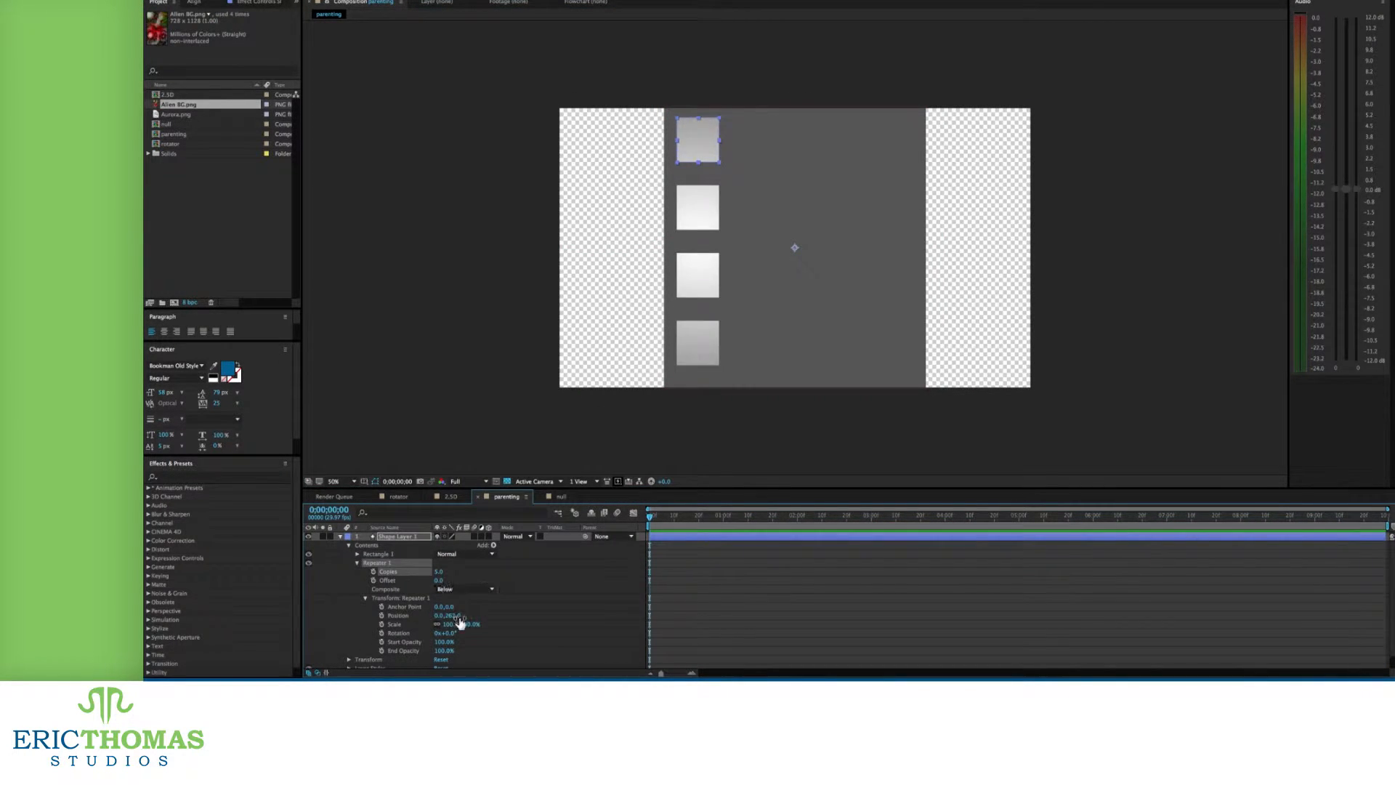
click(493, 546)
drag(438, 567, 444, 566)
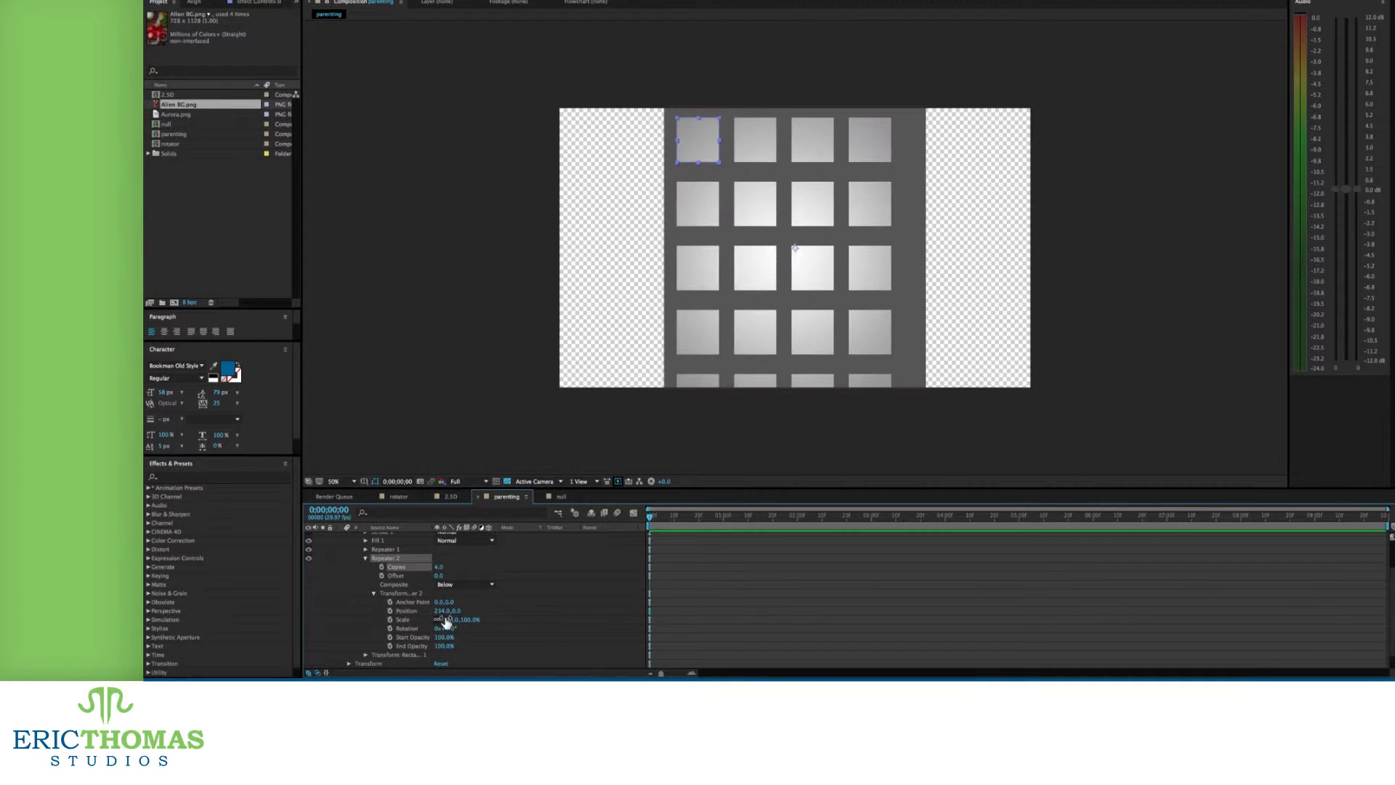
drag(441, 611, 452, 611)
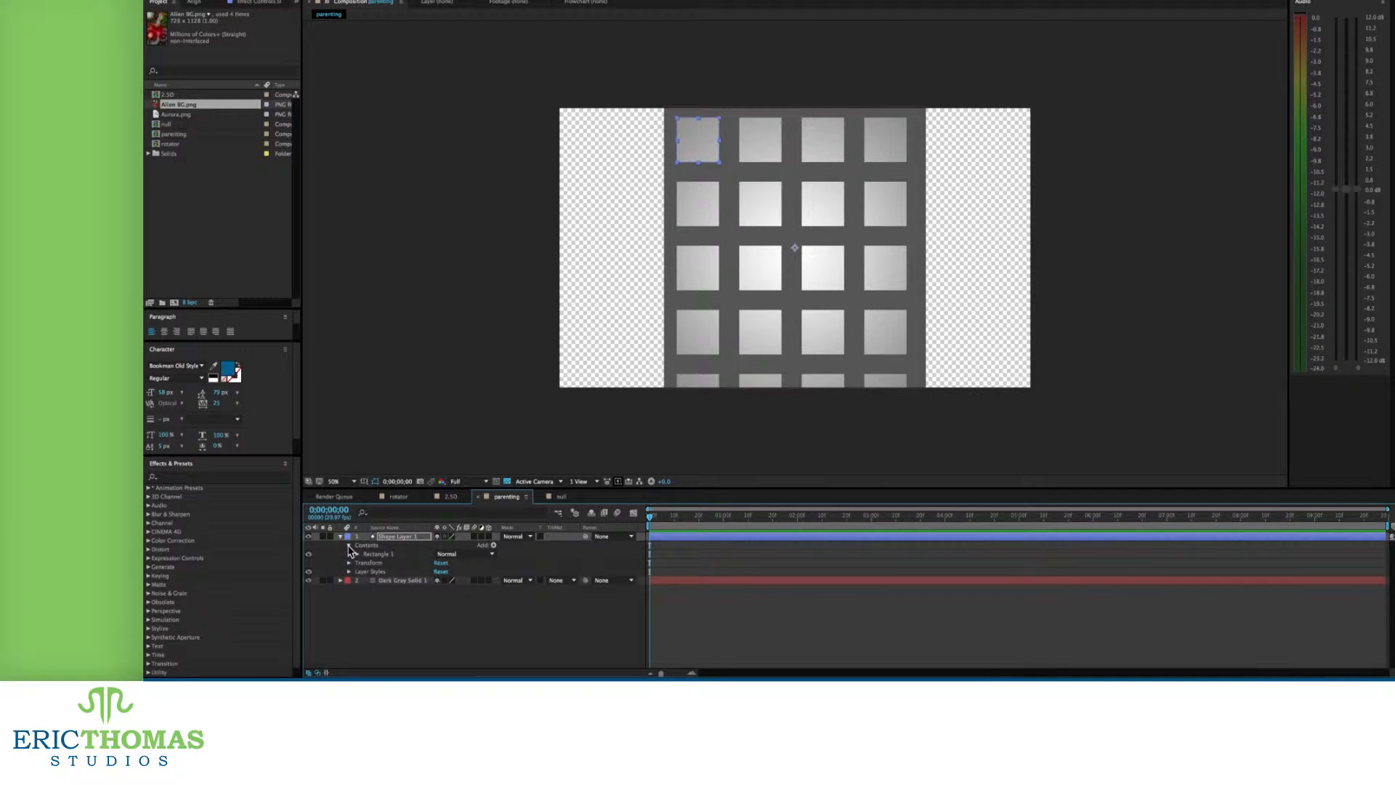
Collapse the shape layer's contents, reveal the Position of Dark Gray Solid 1 and test shifting it horizontally
click(350, 546)
click(408, 598)
click(411, 572)
key(p)
mouse_move(441, 581)
mouse_down()
mouse_move(802, 586)
mouse_move(407, 582)
mouse_move(465, 581)
mouse_up()
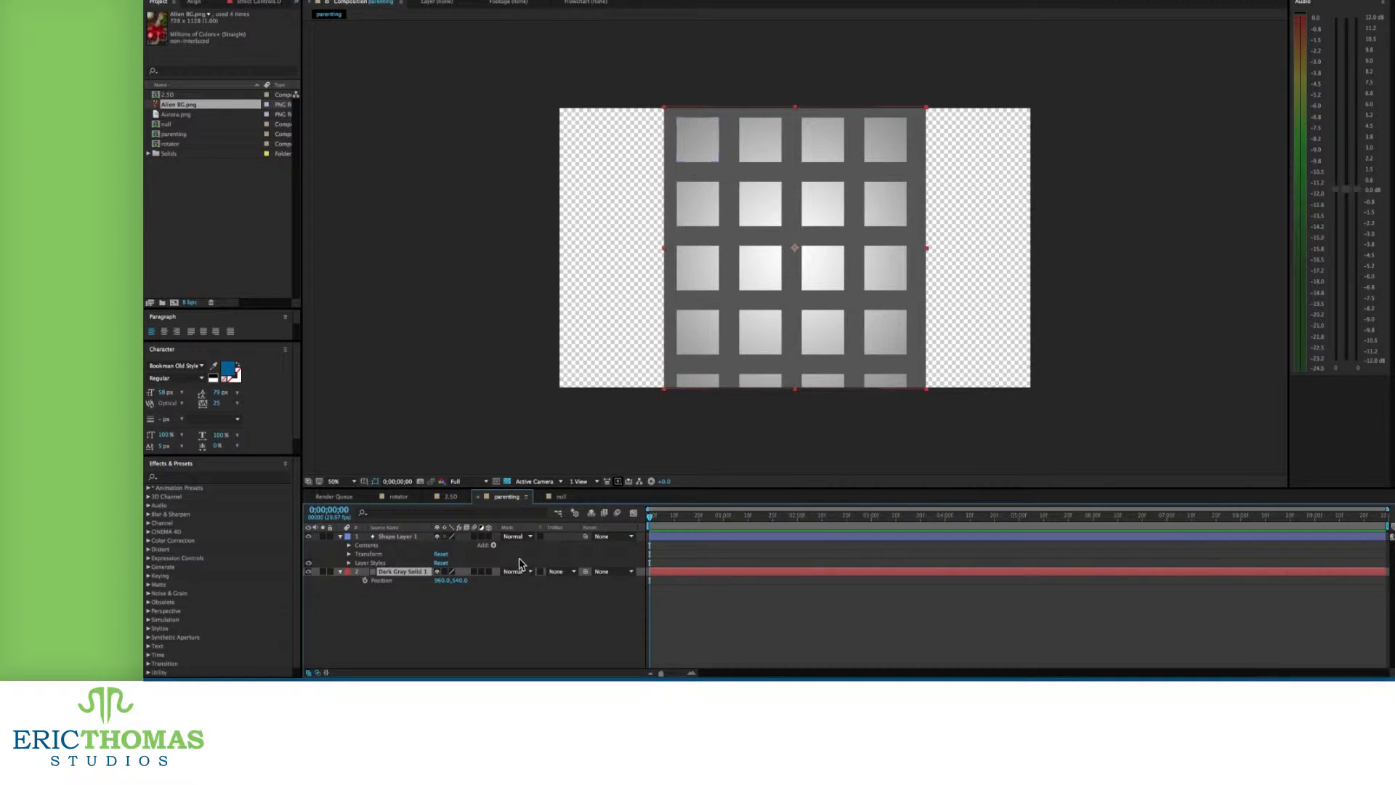
Parent Shape Layer 1 to Dark Gray Solid 1 using the parent list, test moving the solid horizontally and undo the move
click(604, 538)
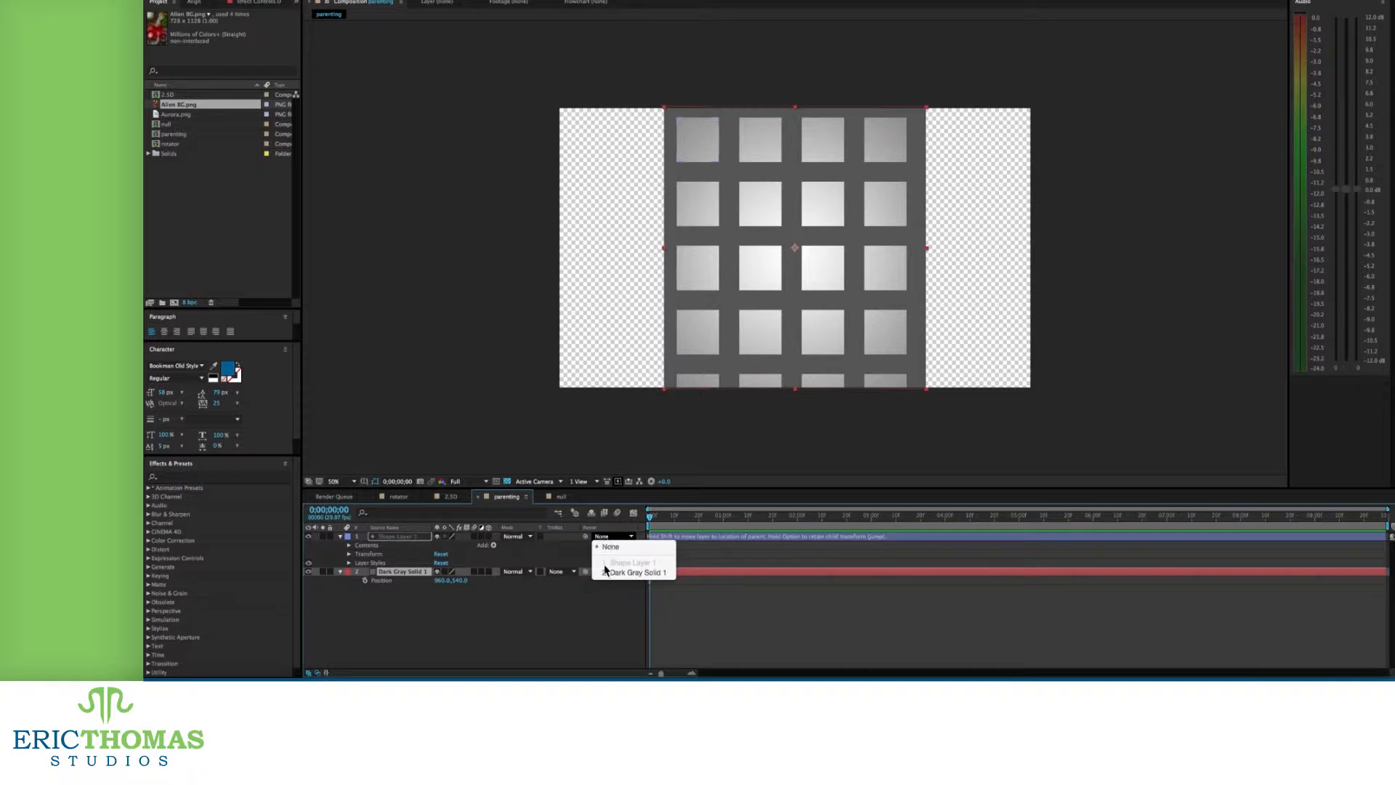
click(611, 572)
drag(445, 587, 519, 586)
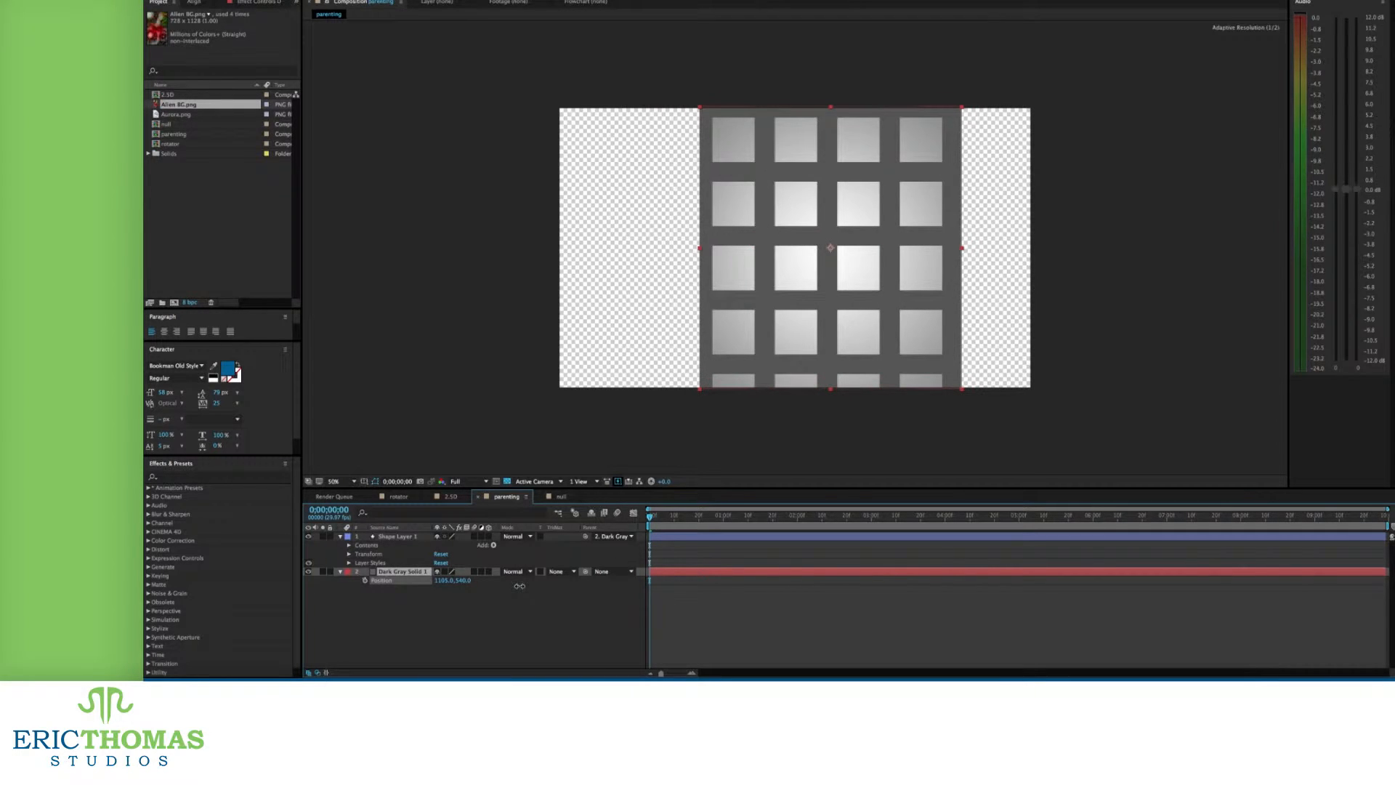
key(super+z)
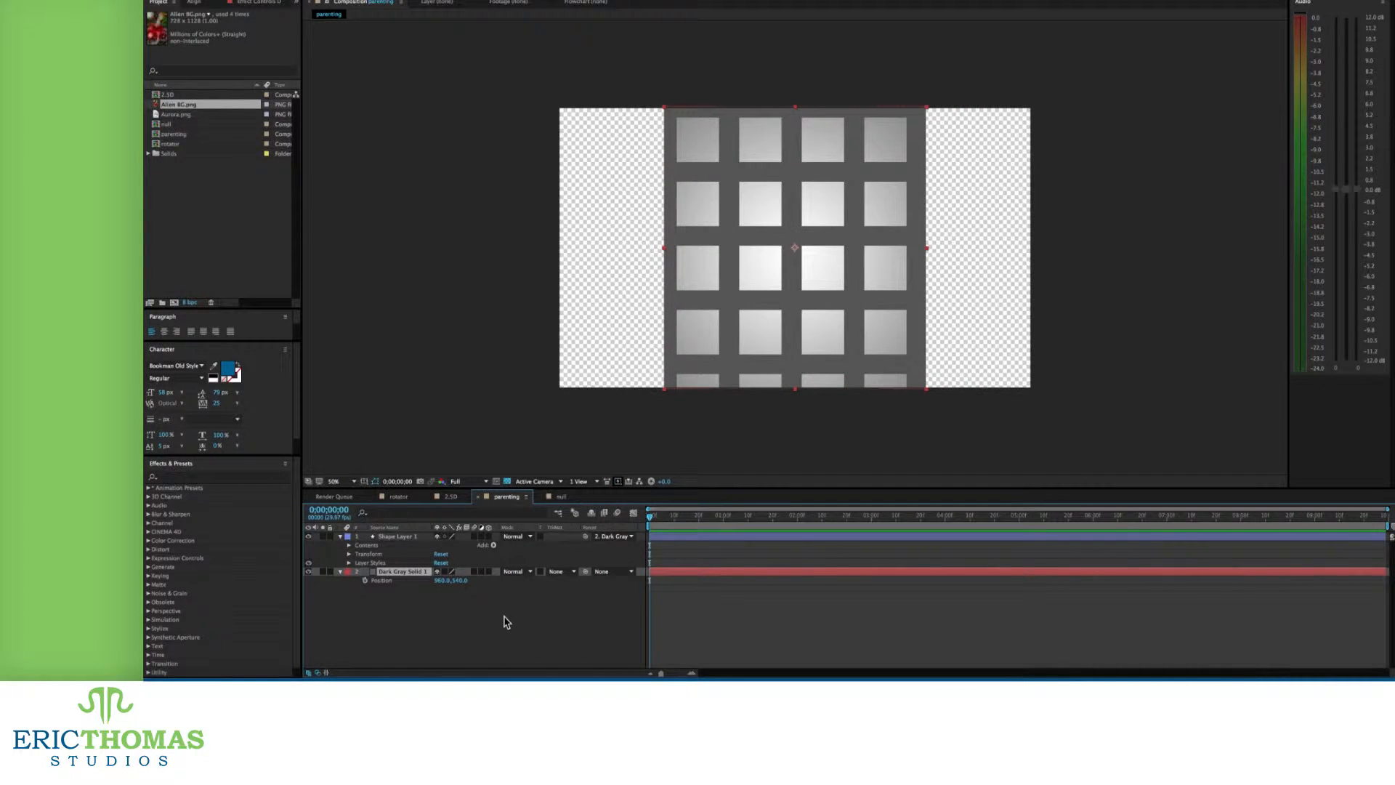
Reset Shape Layer 1's parent to None and link it to Dark Gray Solid 1 again with the pick whip
click(612, 537)
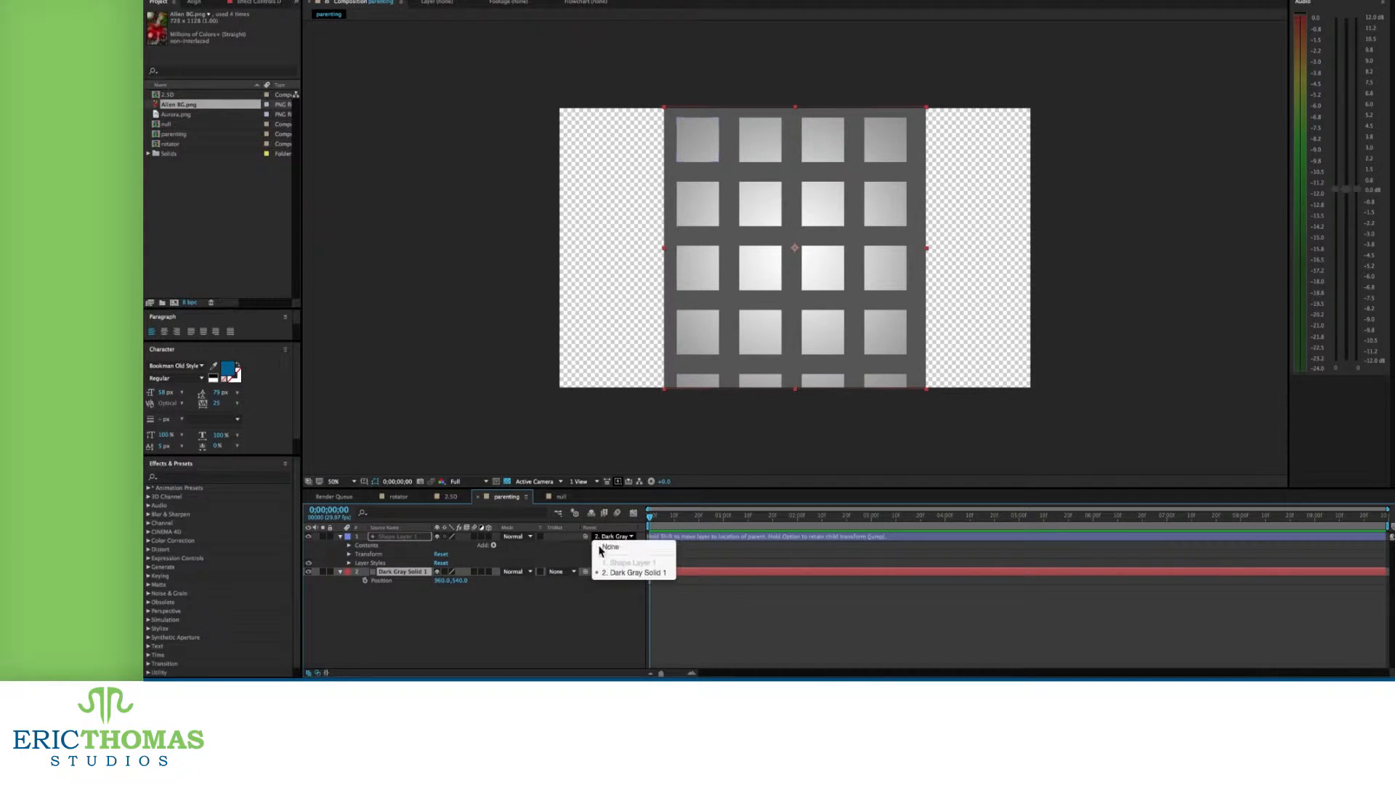
click(597, 543)
drag(582, 542, 418, 574)
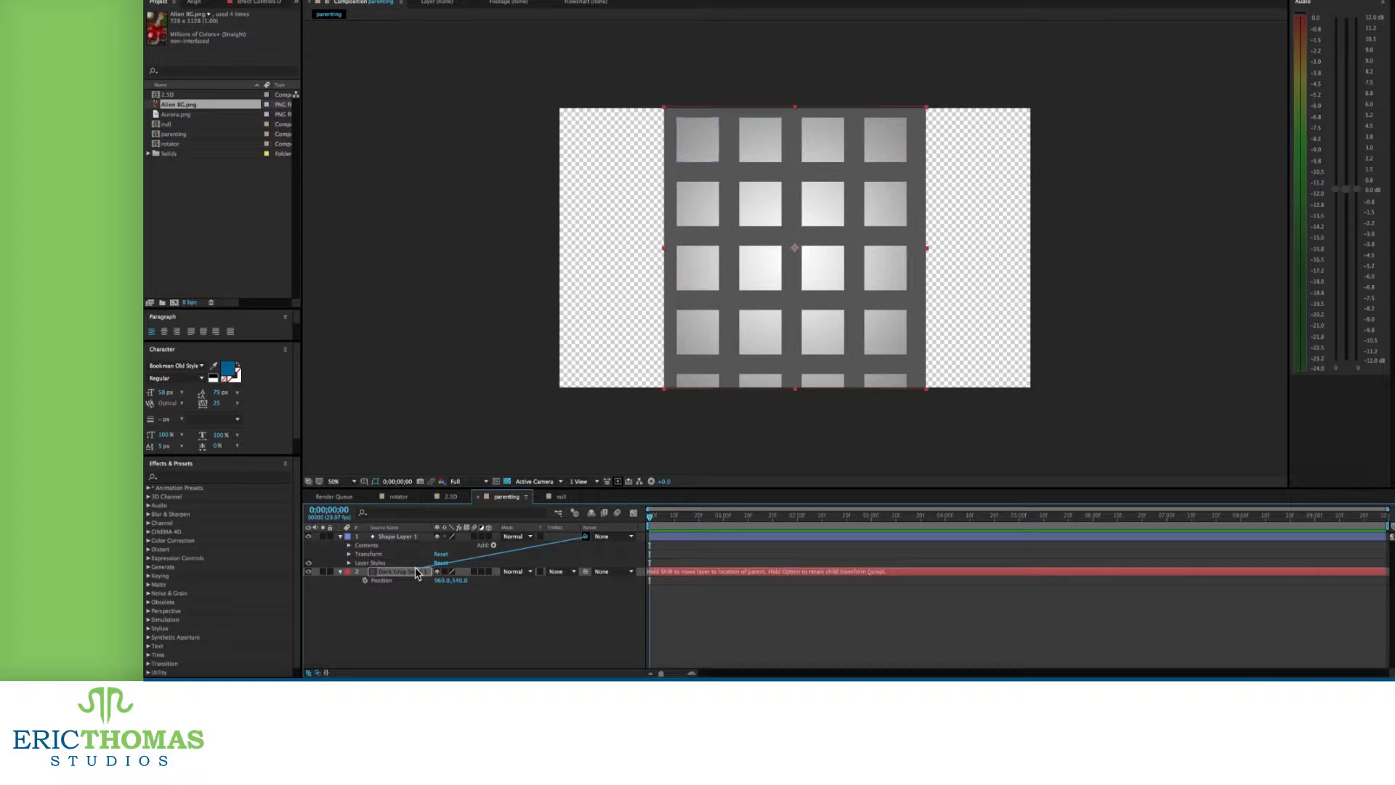
drag(417, 573, 417, 574)
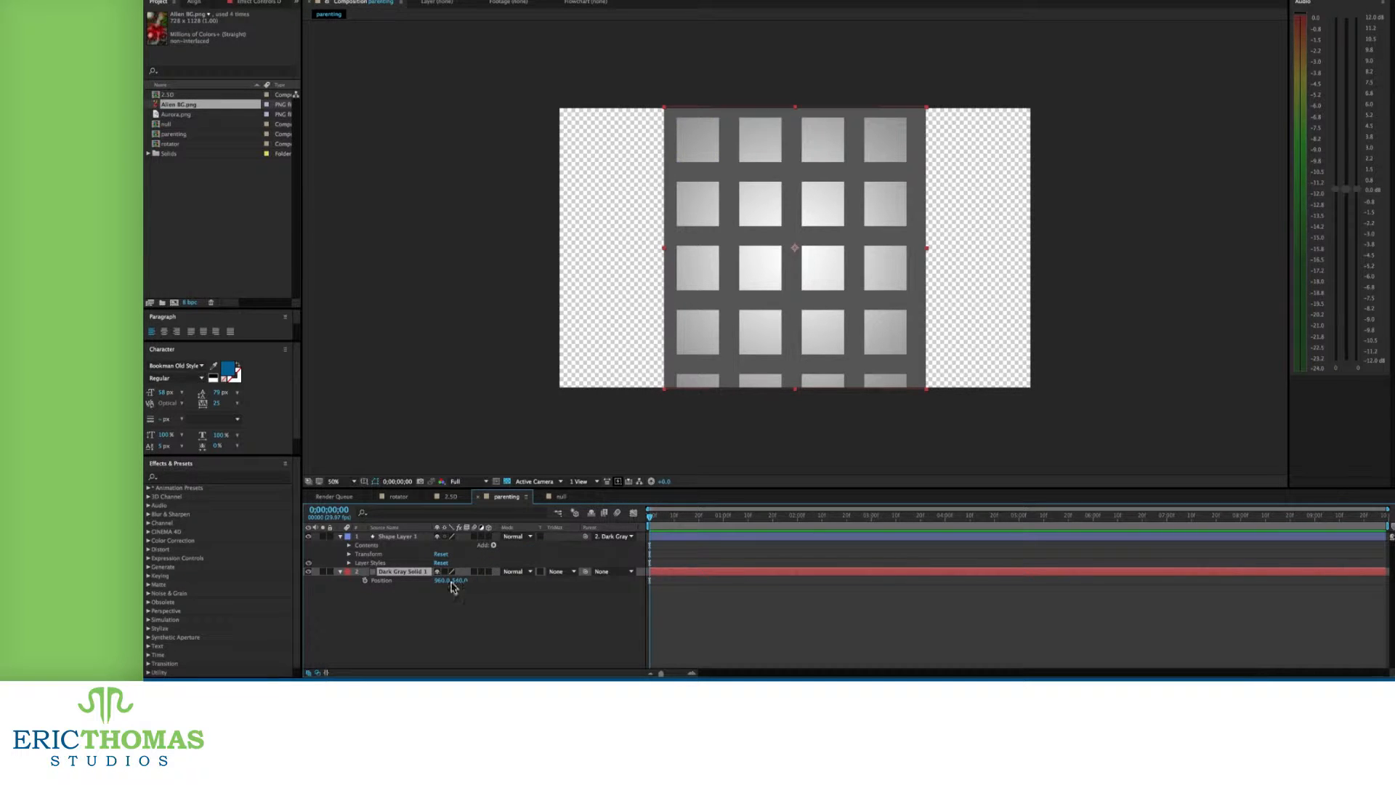
Try moving the parent solid horizontally again, undo the move and select Shape Layer 1
drag(443, 586, 579, 586)
key(ctrl+z)
key(ctrl+Up)
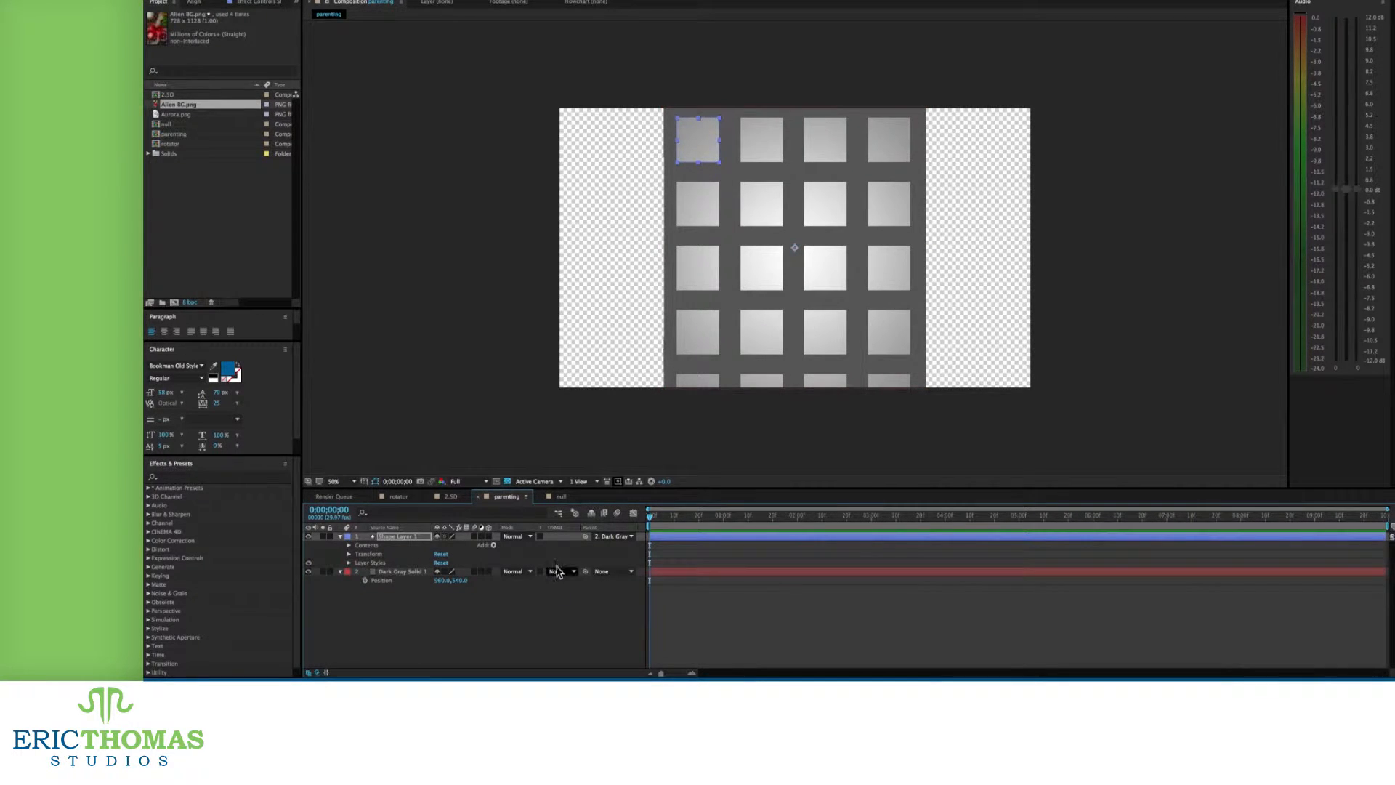
Switch to the null composition, try moving the null object horizontally and undo the move
click(561, 498)
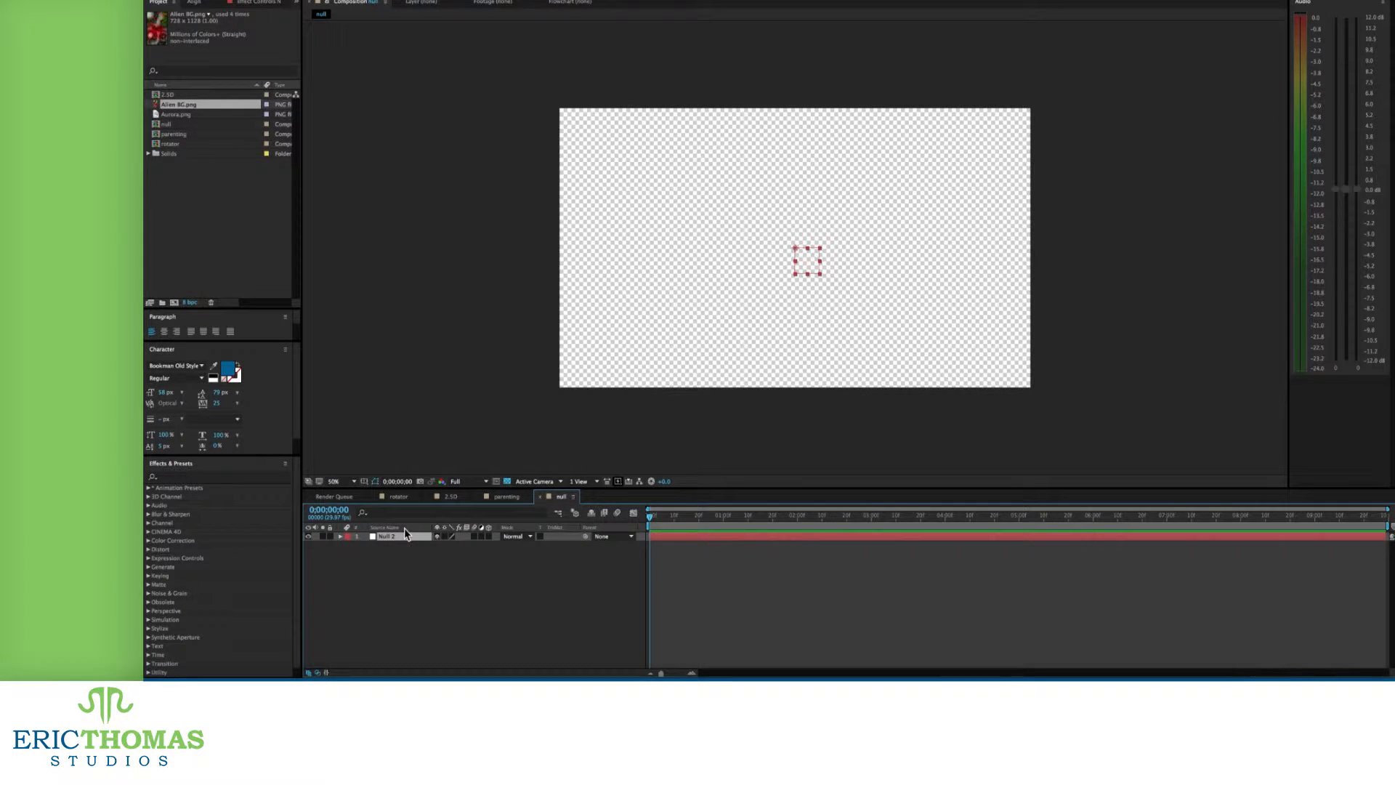
drag(439, 545, 512, 548)
key(super+z)
Try changing the null object's Rotation and undo it
key(r)
drag(451, 545, 576, 546)
key(super+z)
Scale the null object up to several times its size and shift its Position toward the left
key(s)
drag(468, 546, 666, 554)
key(p)
drag(439, 546, 427, 561)
Delete the enlarged null layer and add a new Null Object to the composition
click(411, 538)
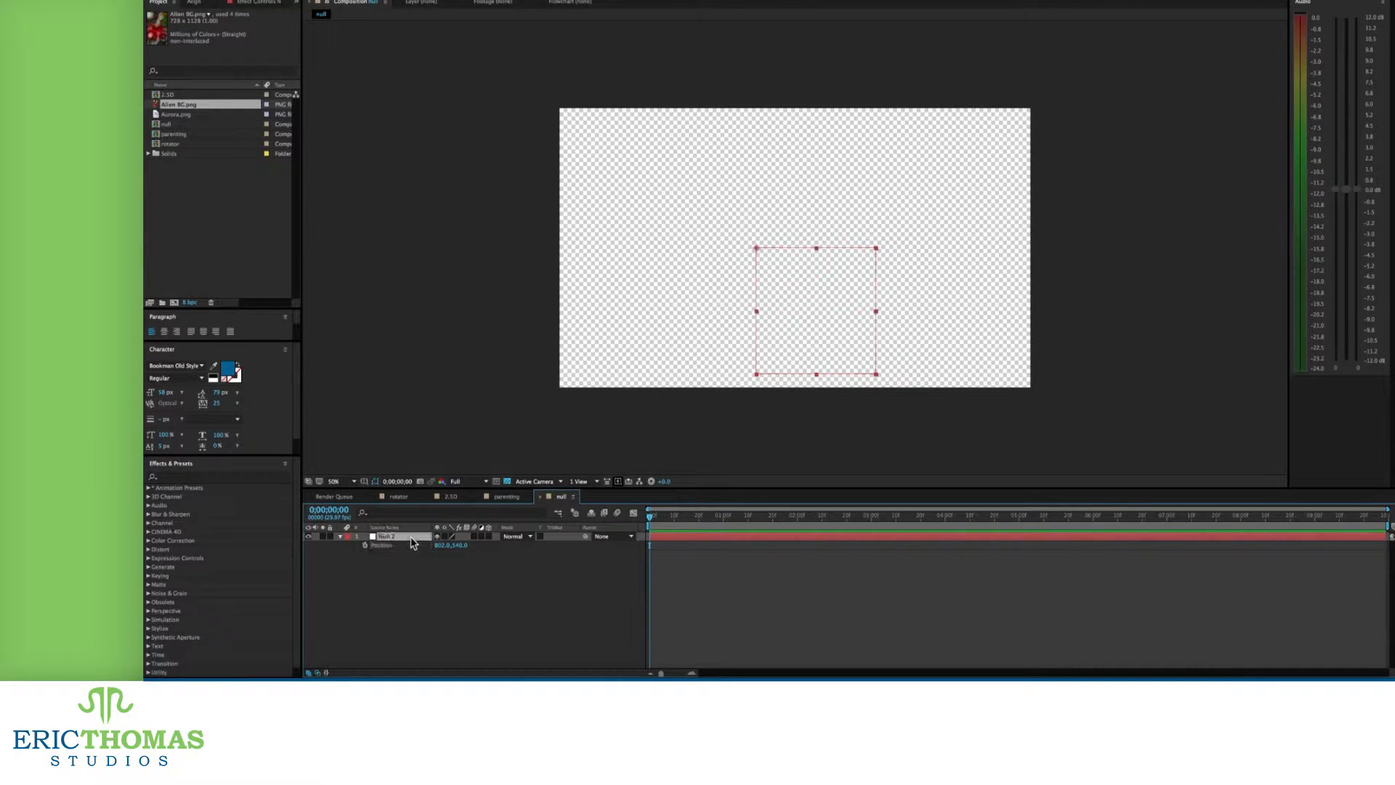
key(Delete)
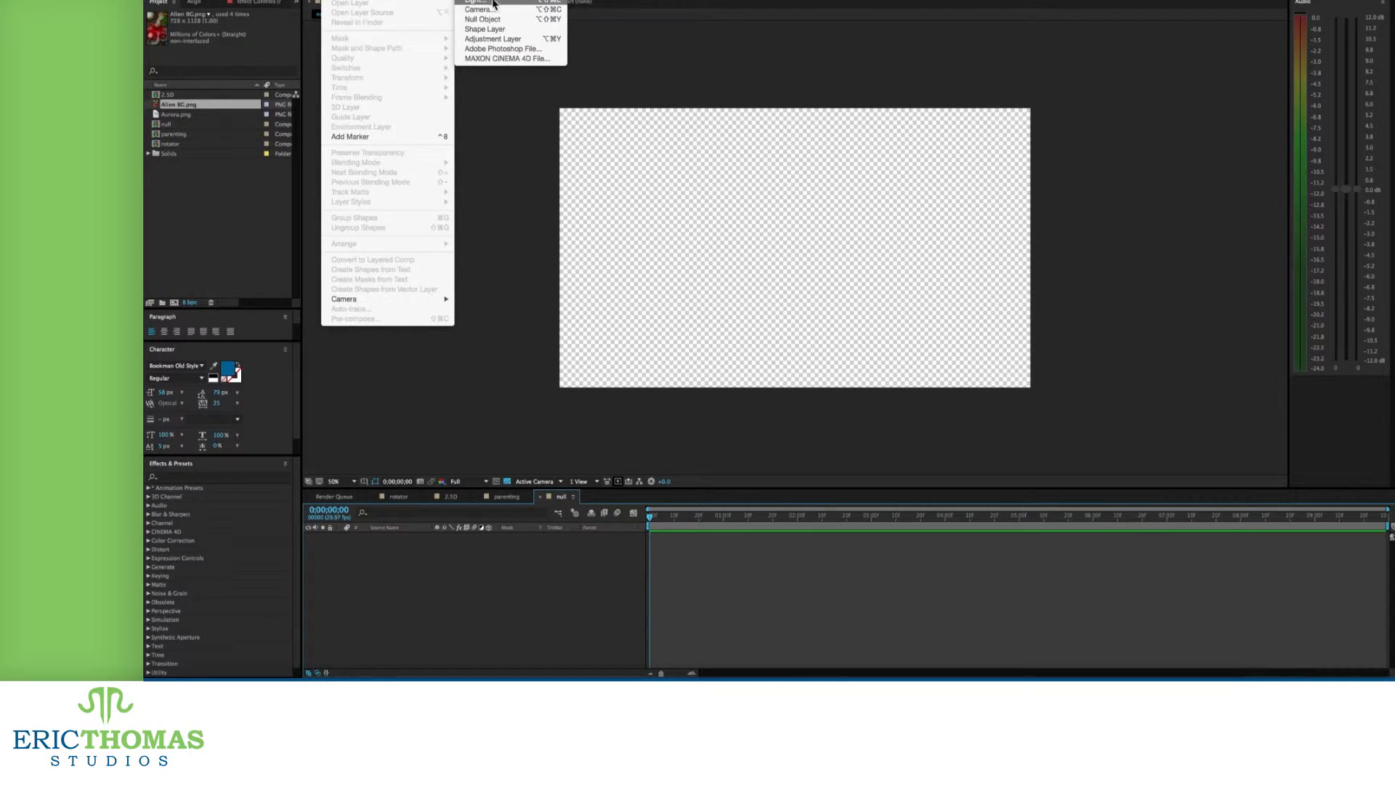
click(483, 19)
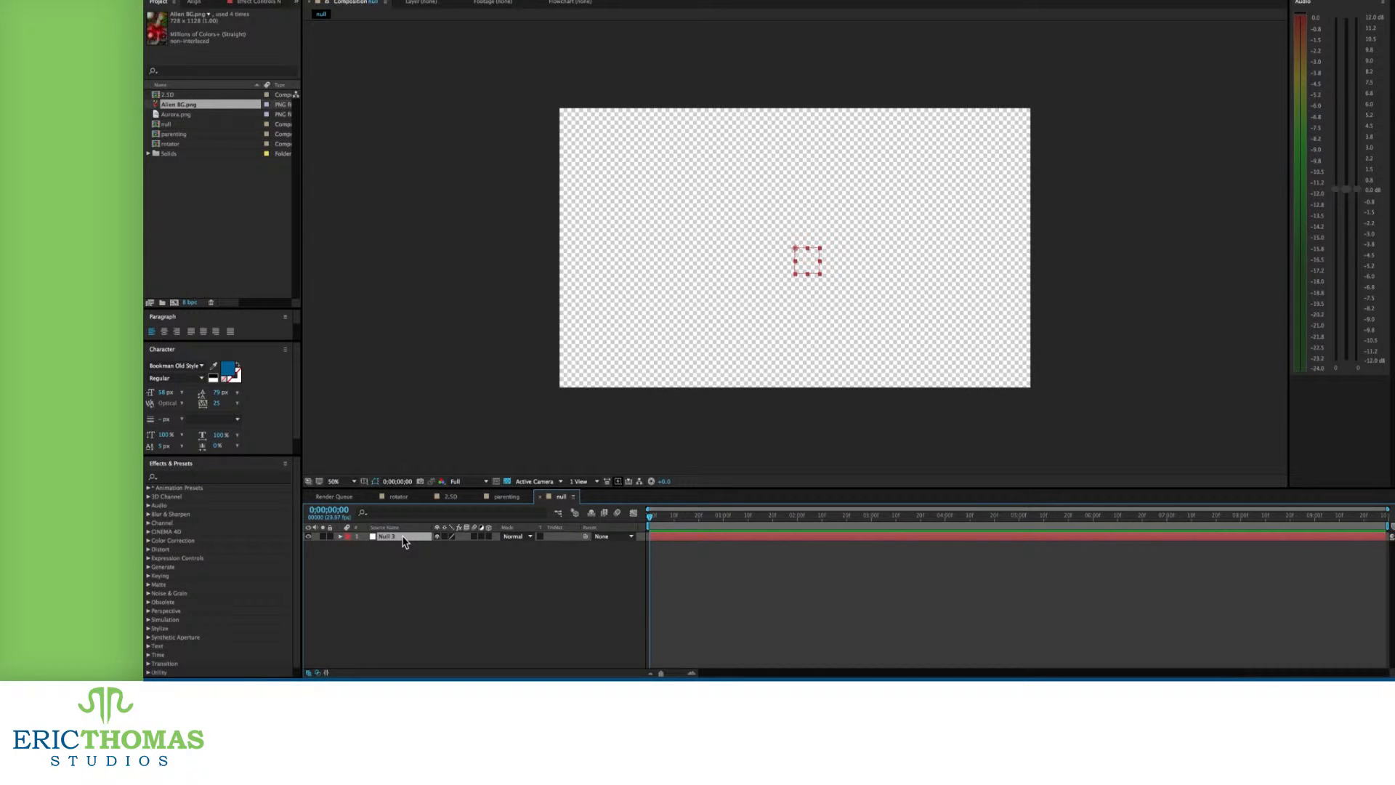
Replace the null layer with another newly created Null Object from the timeline's empty area
right_click(405, 541)
mouse_move(433, 554)
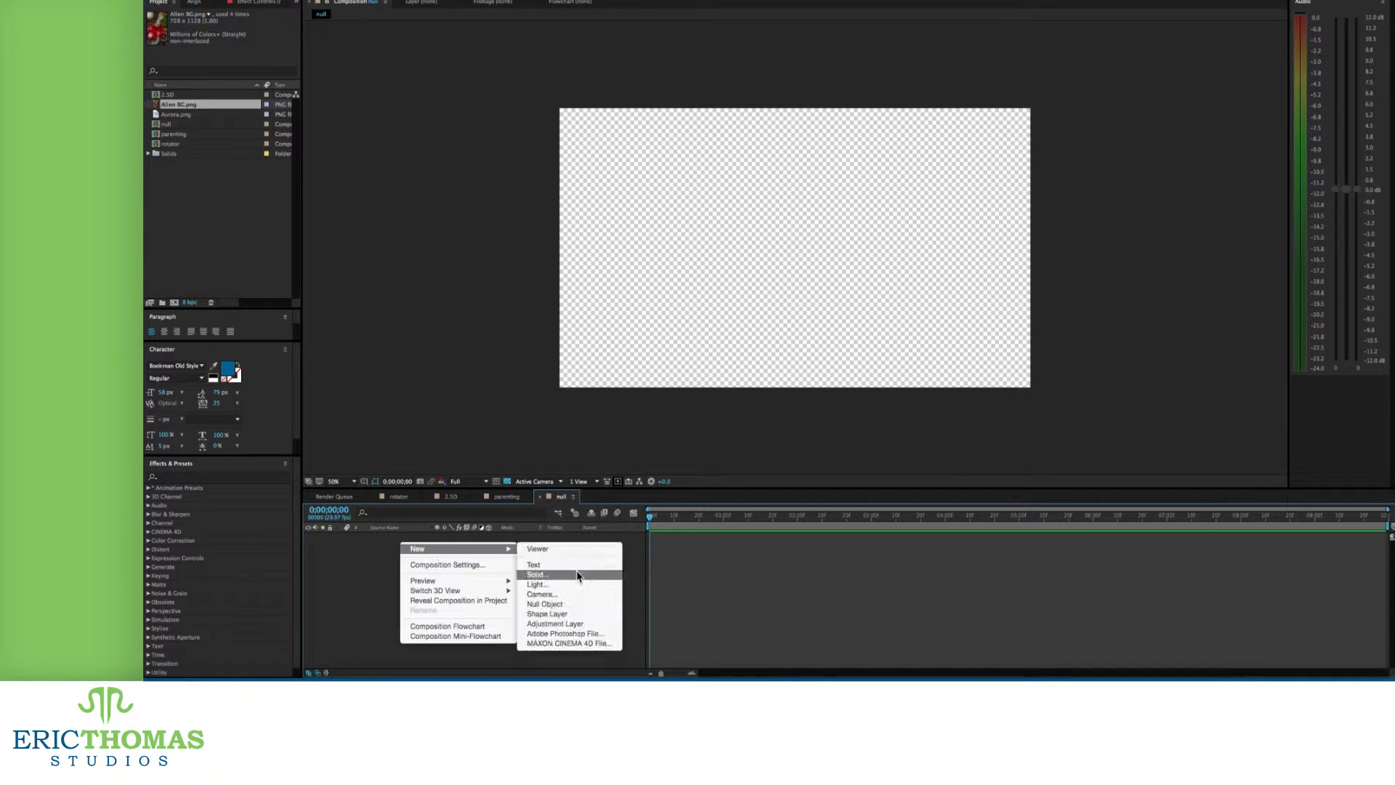
click(574, 609)
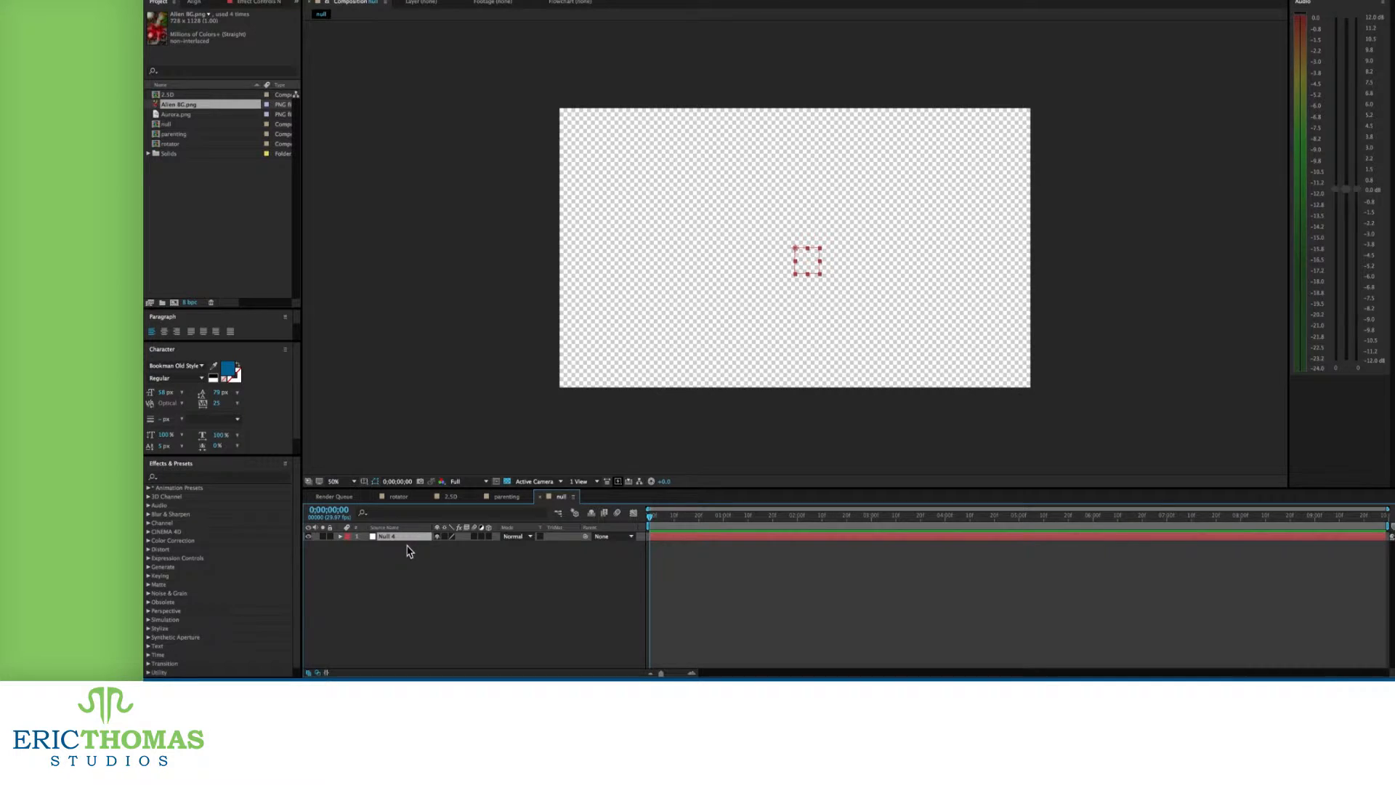
Replace the null layer in the composition with a newly created Null Object and make it a 3D layer
key(Delete)
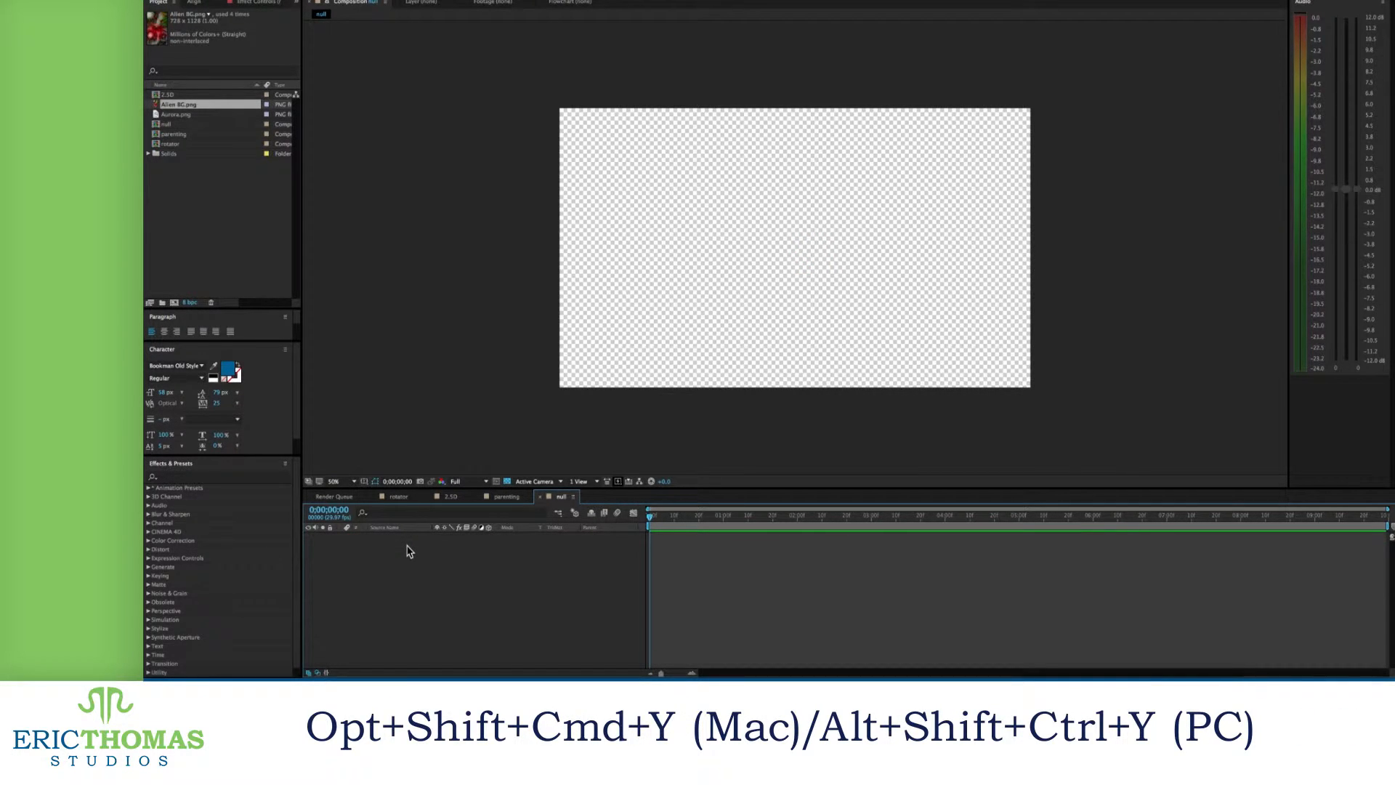
key(ctrl+alt+shift+y)
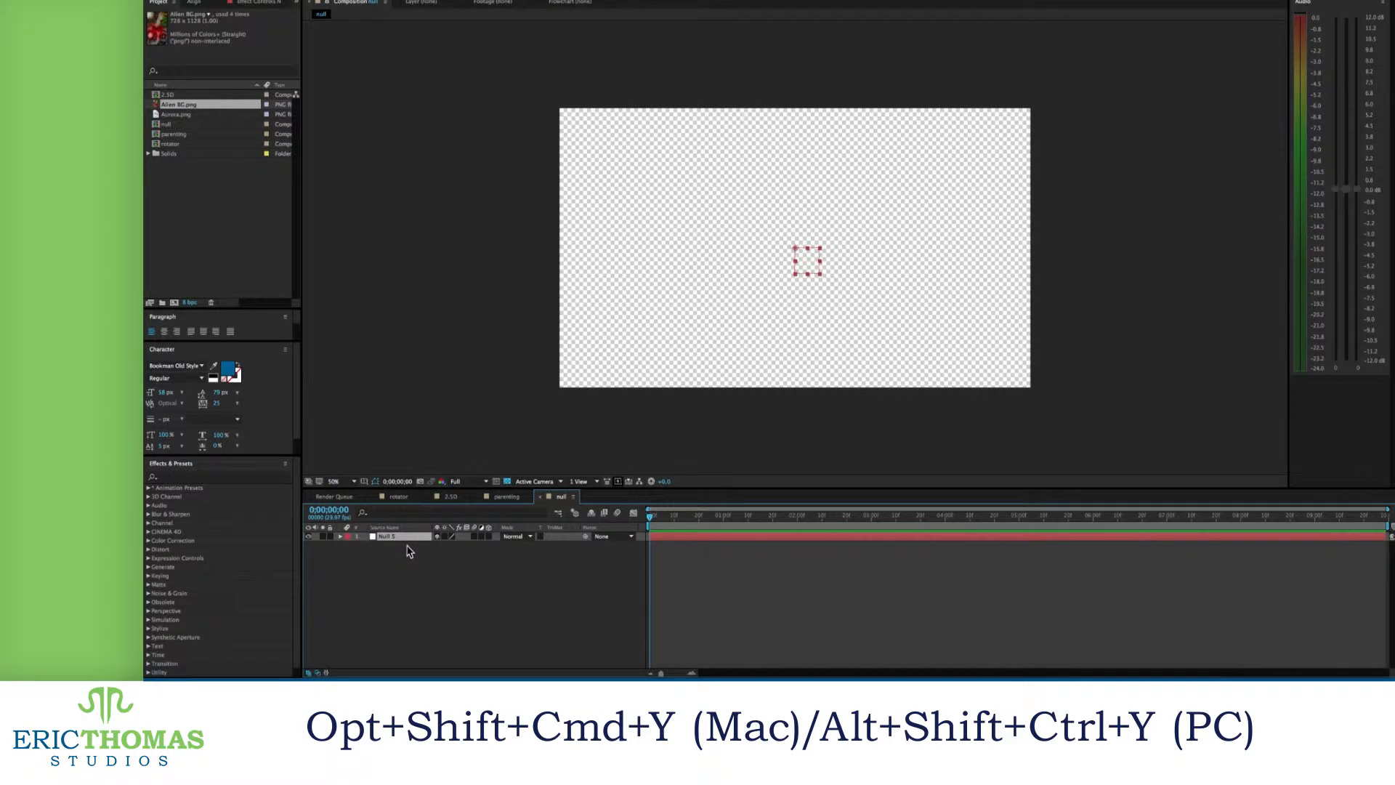
click(489, 537)
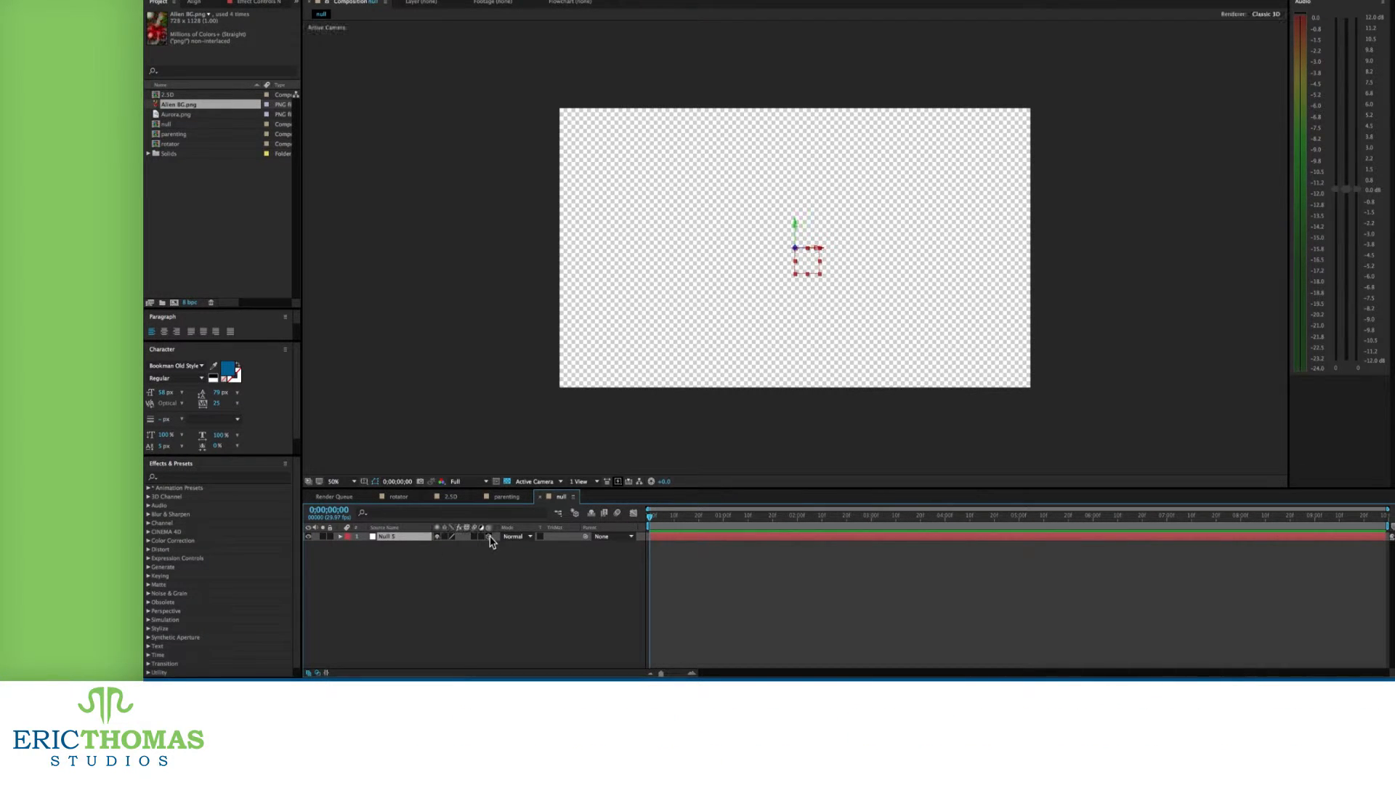
Show the null's Rotation properties and move its anchor point to the centre of its square
key(r)
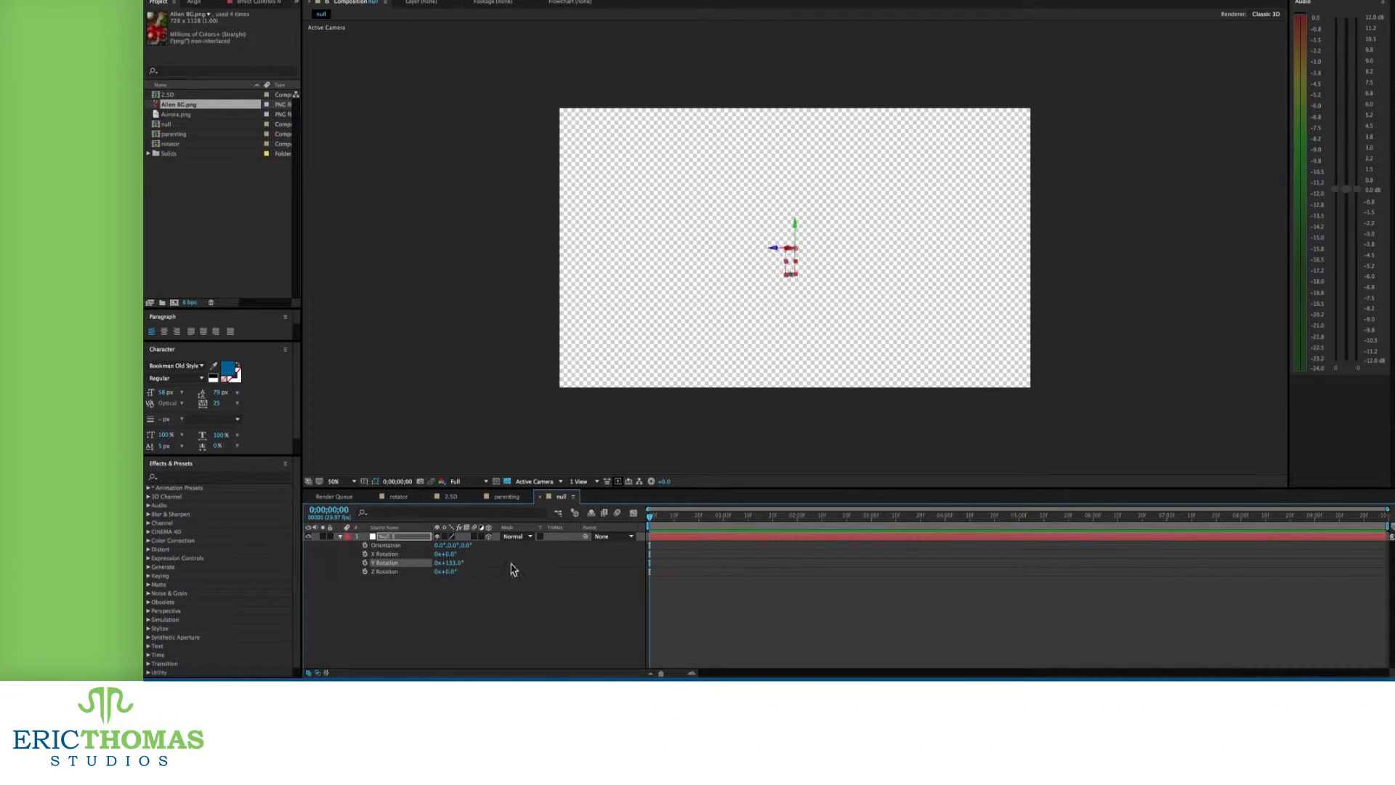
key(y)
drag(795, 248, 808, 263)
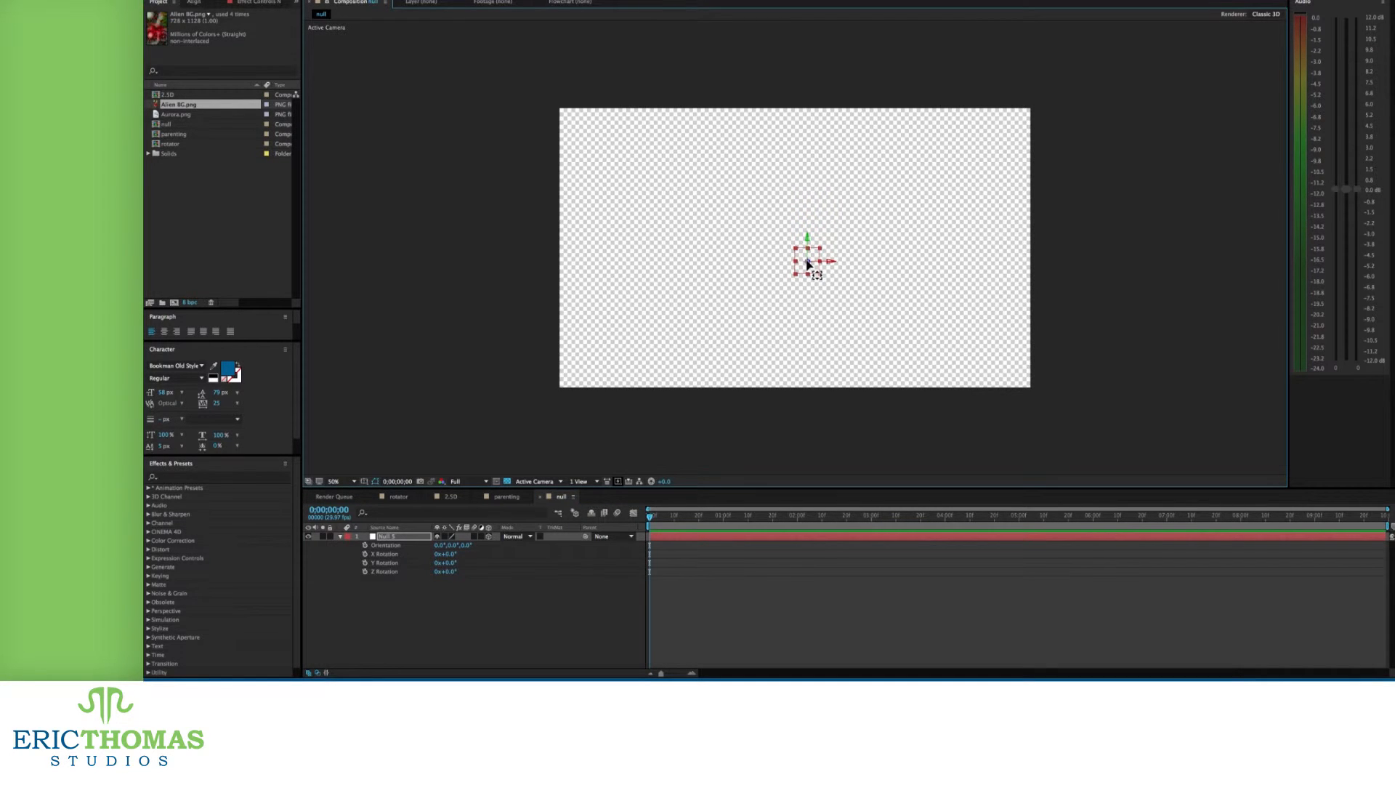
Add Alien BG.png to the composition below the null and parent it to the null layer
drag(191, 109, 462, 608)
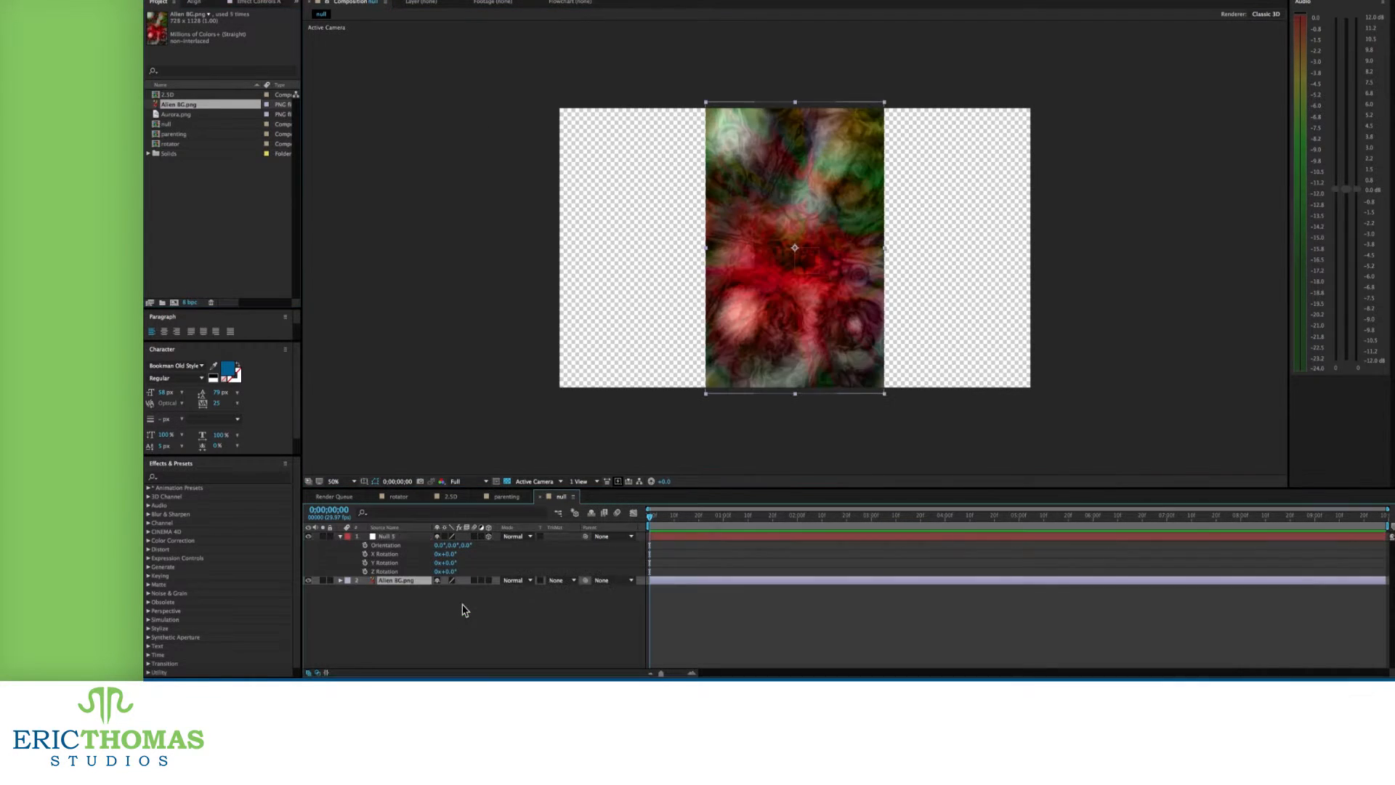
drag(586, 580, 408, 542)
Set a Y Rotation keyframe on the null at the composition start and also show its Position and Scale
click(408, 542)
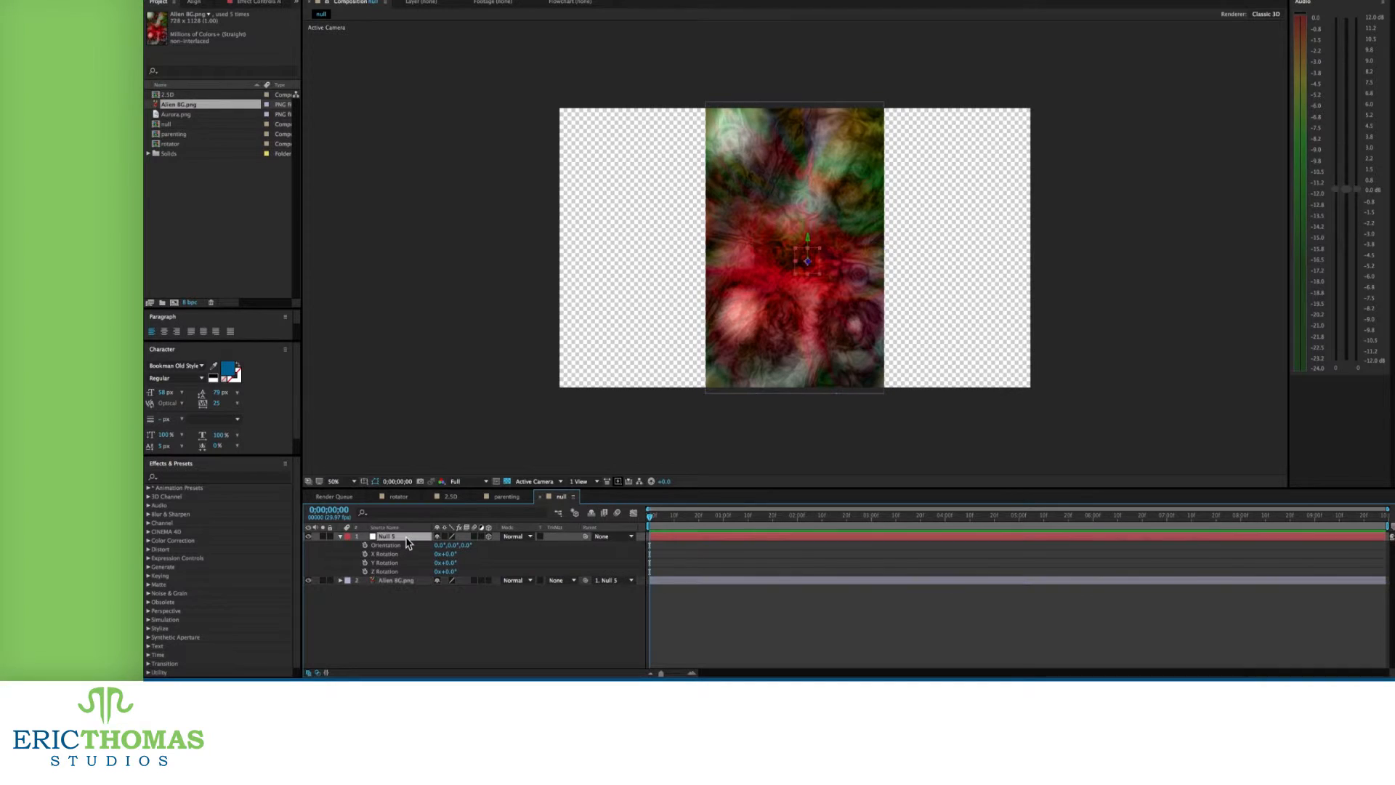
click(366, 563)
key(shift+p)
key(shift+s)
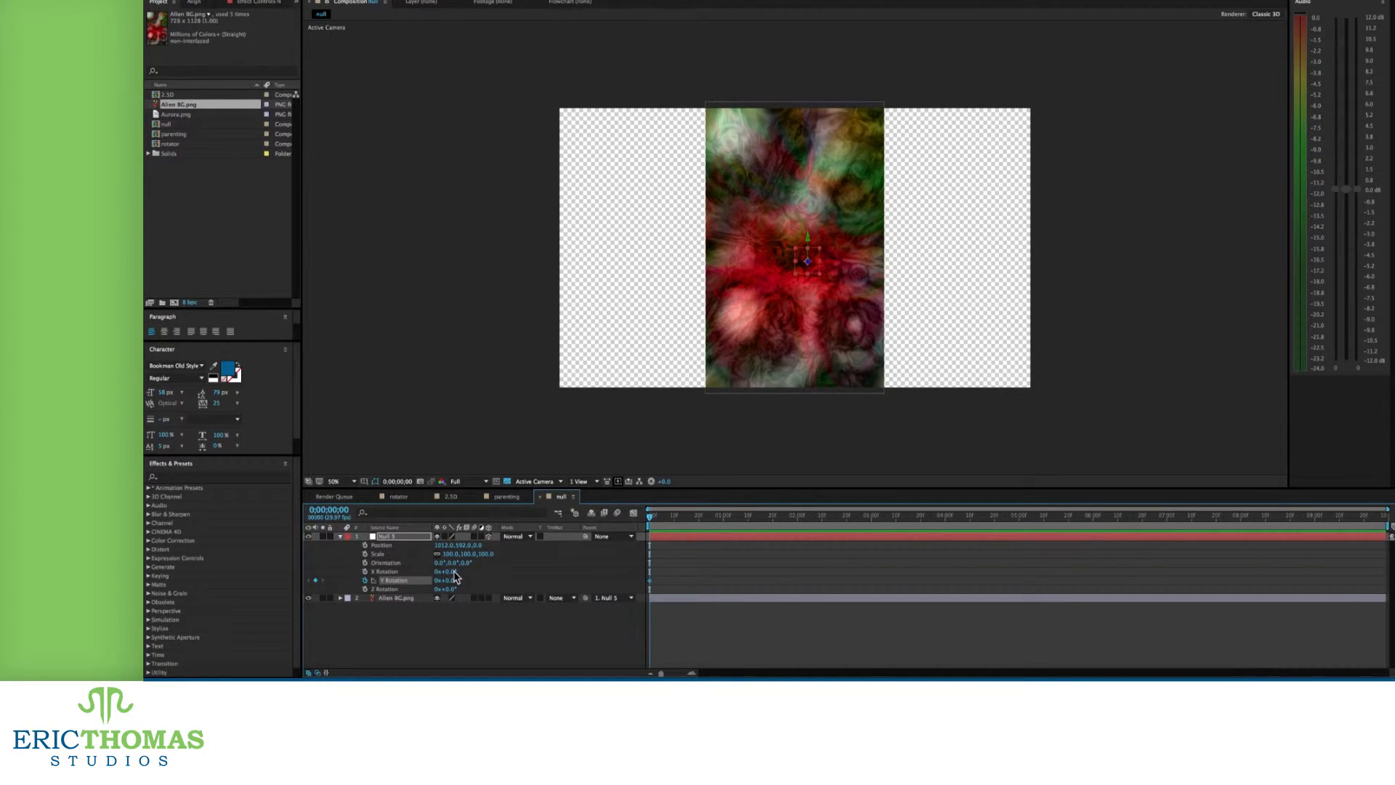
Move the current time to near the middle of the timeline and change the null's Y Rotation there to animate it
click(958, 516)
drag(446, 580, 463, 580)
key(ctrl+z)
drag(450, 580, 586, 594)
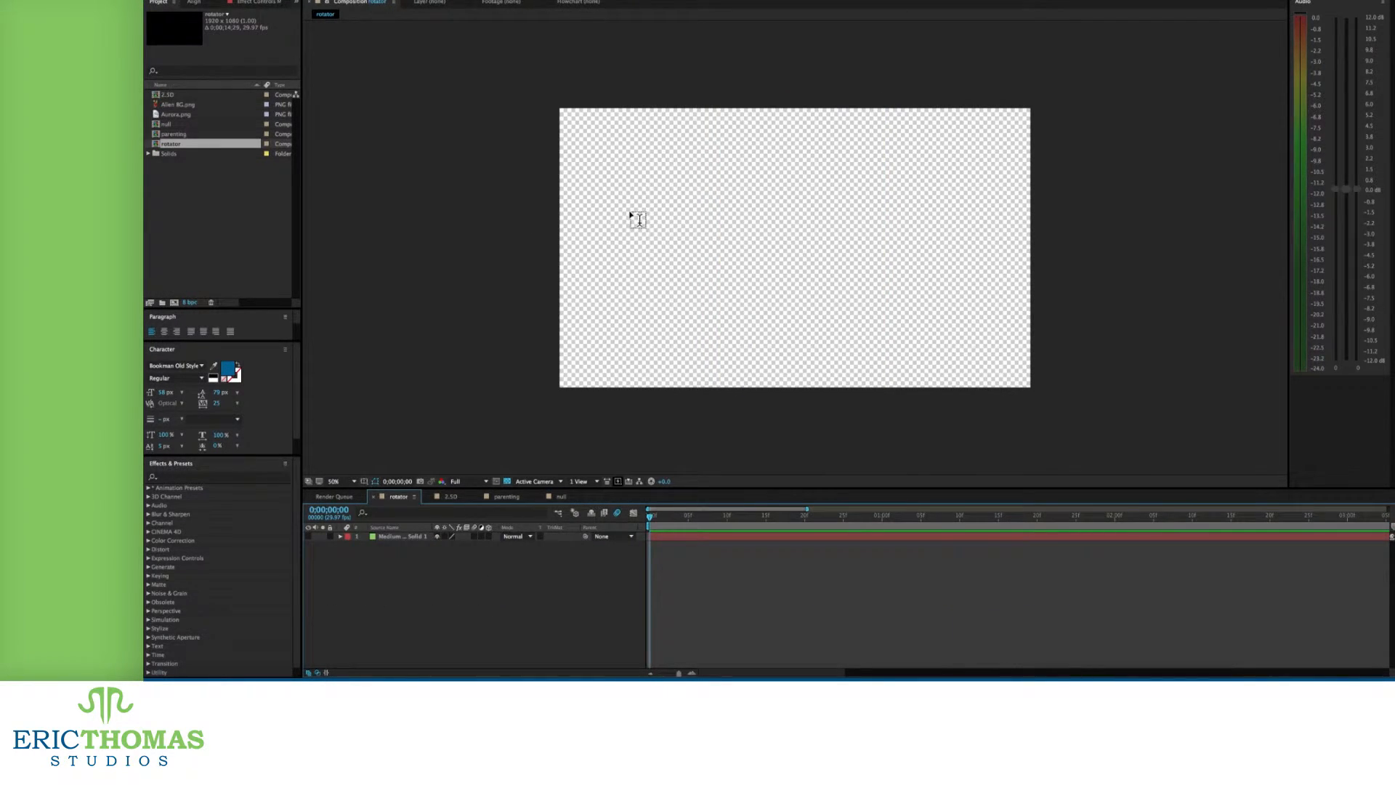
click(683, 254)
text(This is text)
key(super+z)
key(super+z)
Add the text layers "This is text" and, just beside it, "for my" in the rotator composition
click(639, 251)
text(This is text)
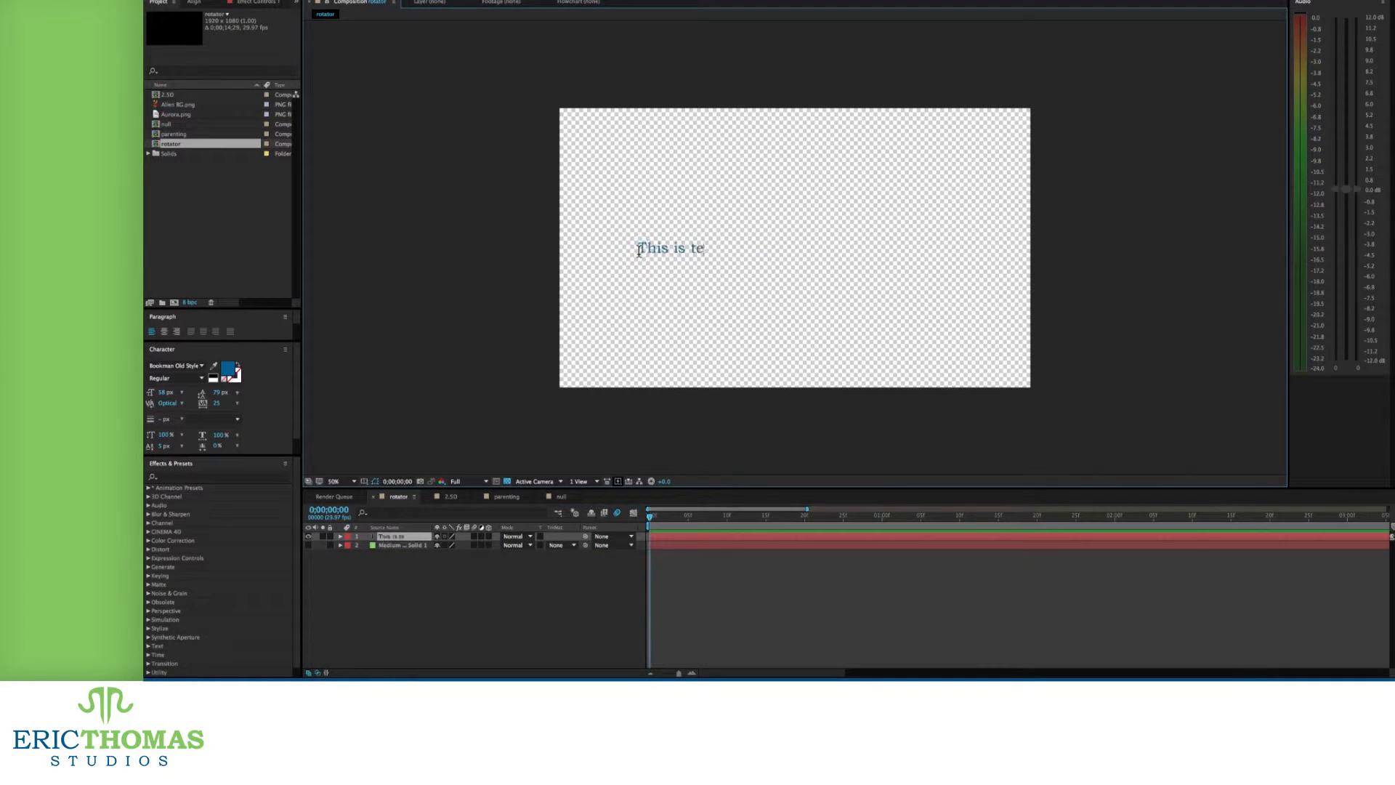
key(KP_Enter)
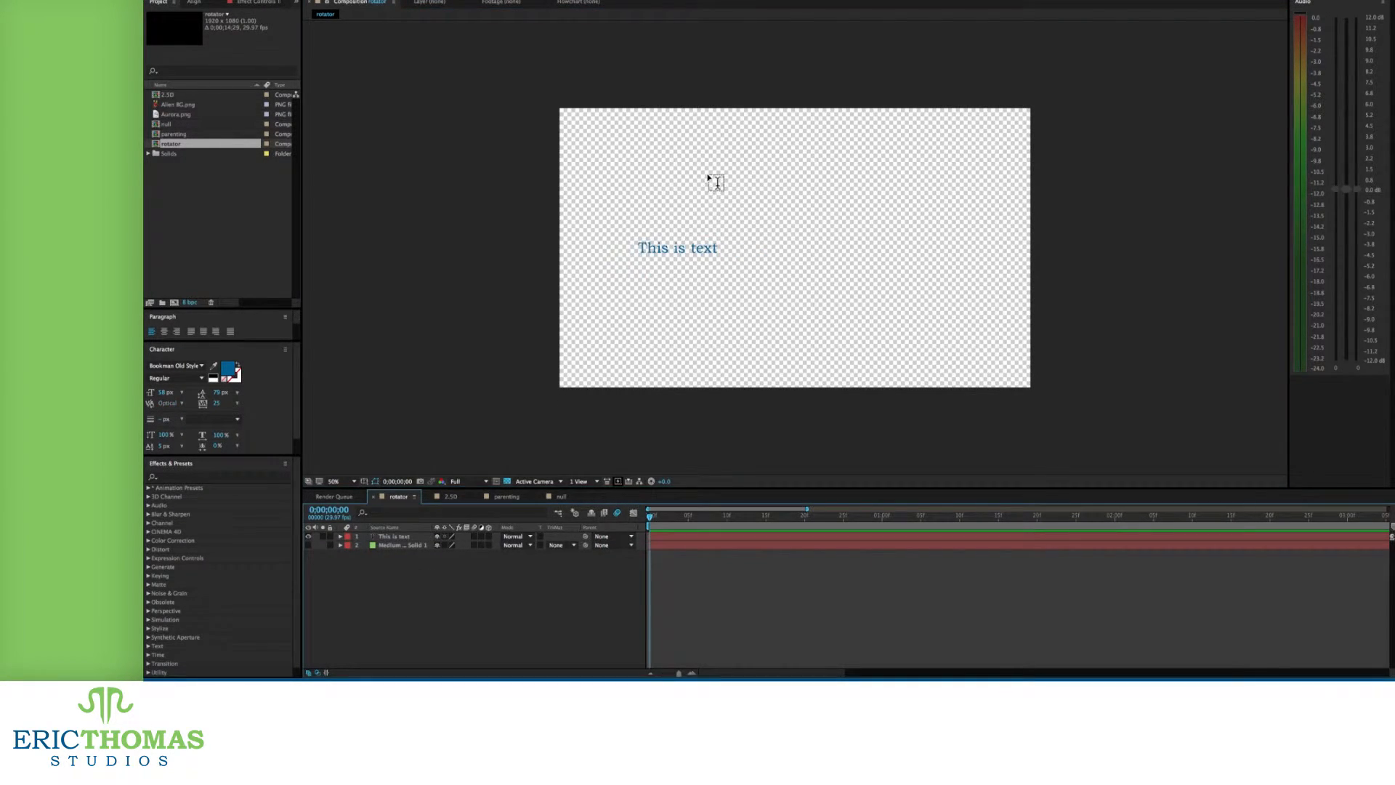
click(733, 249)
text(for my)
key(KP_Enter)
Add the text layers "rotator" to the upper right of "for my" and "tutorial." below it
click(820, 213)
text(rotator)
key(KP_Enter)
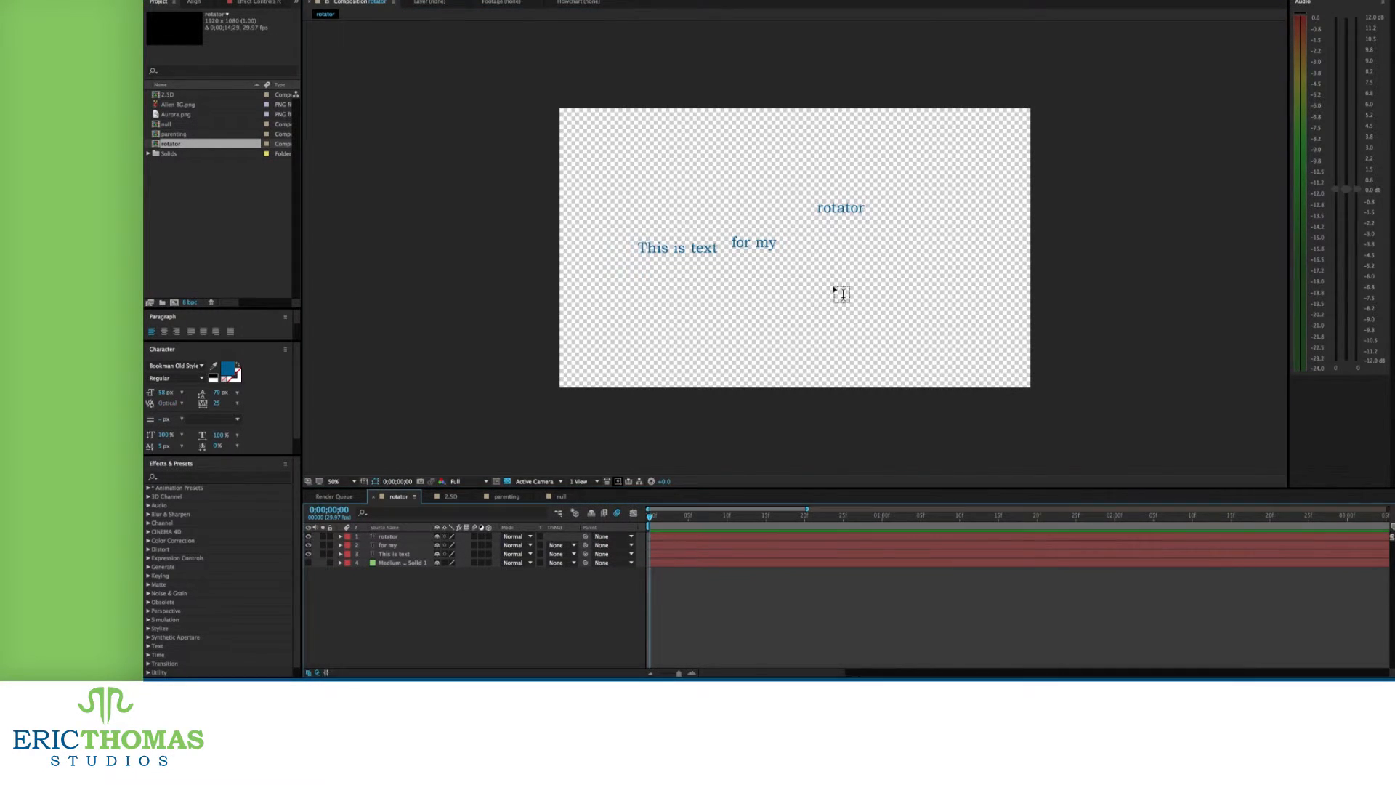
click(836, 291)
text(tutorial.)
key(KP_Enter)
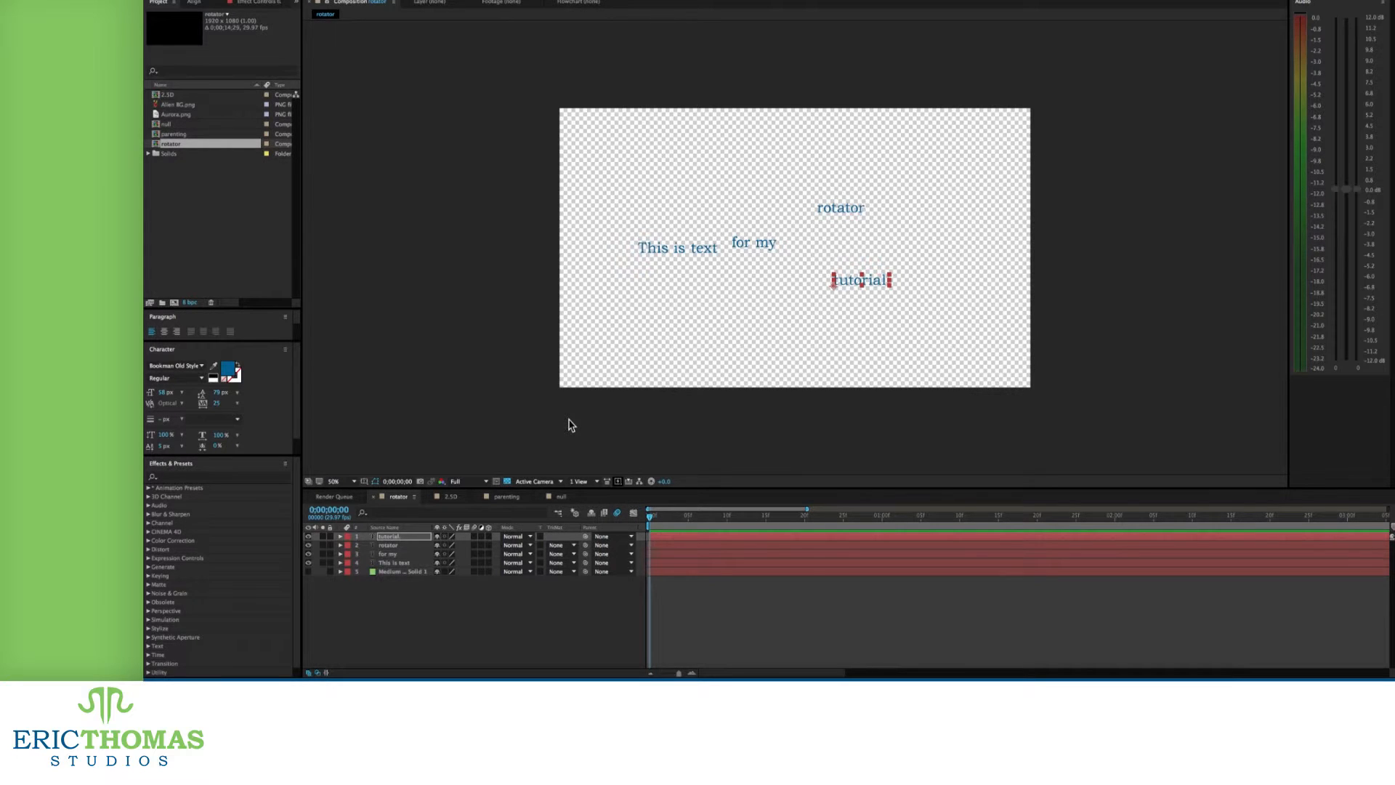
Add a Null Object to the rotator composition and move its anchor point to the centre of its square
key(ctrl+alt+shift+y)
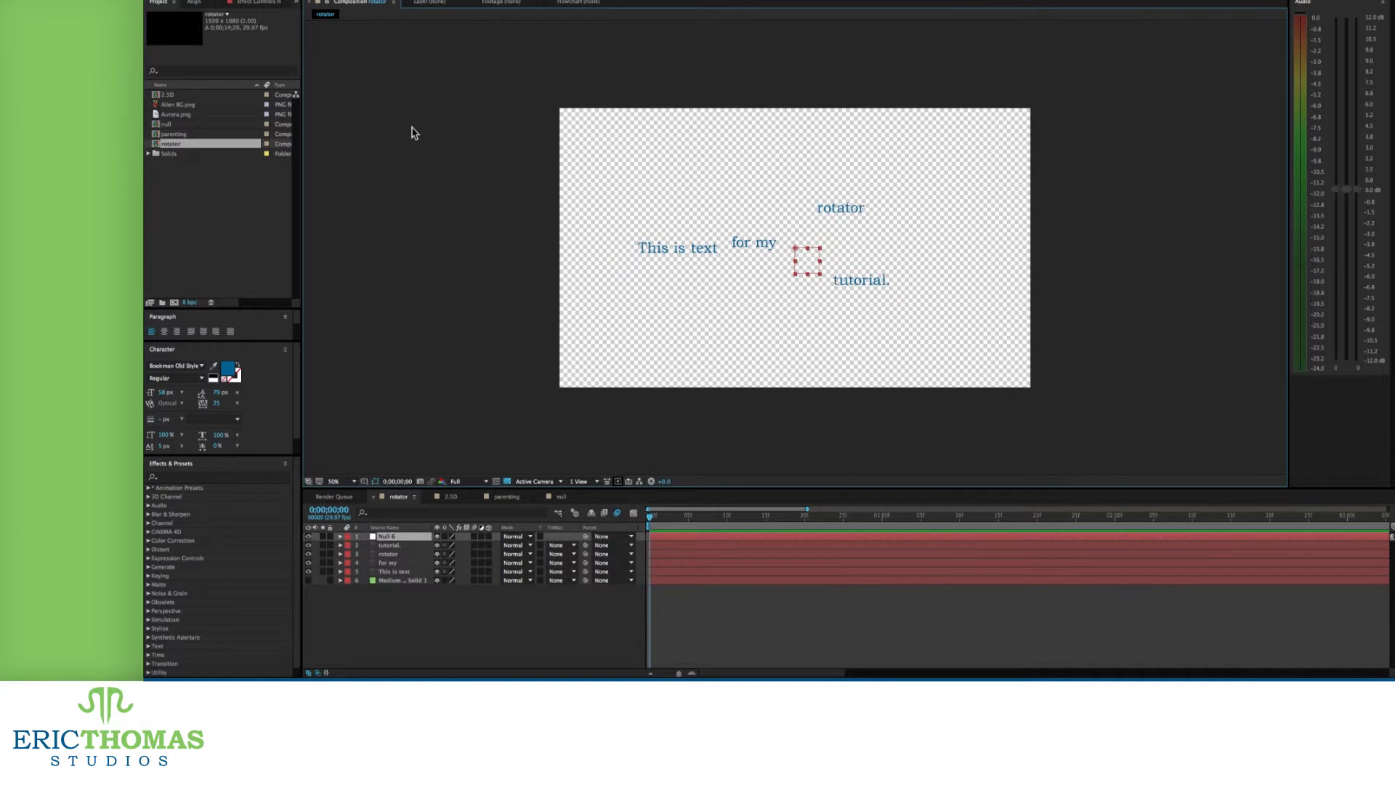
key(y)
drag(795, 248, 804, 259)
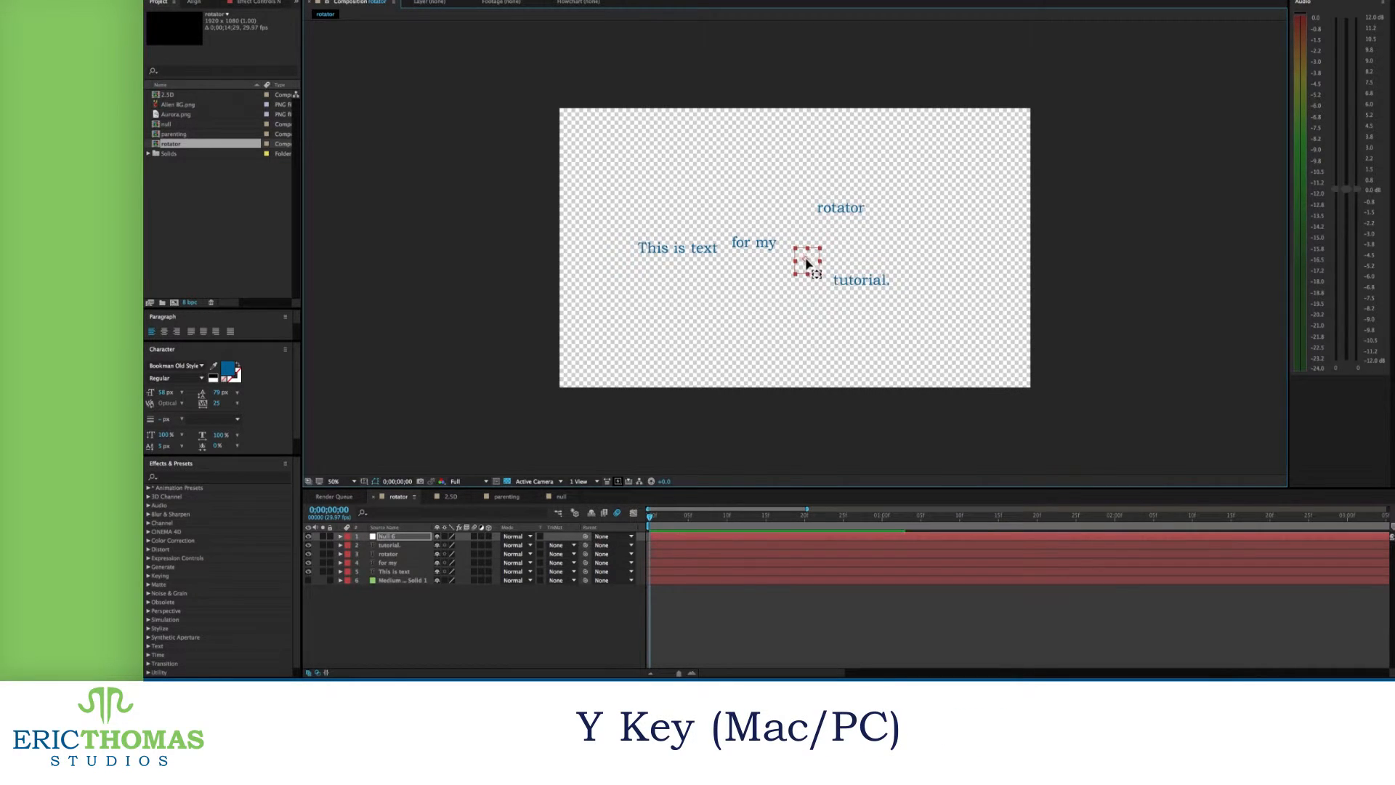